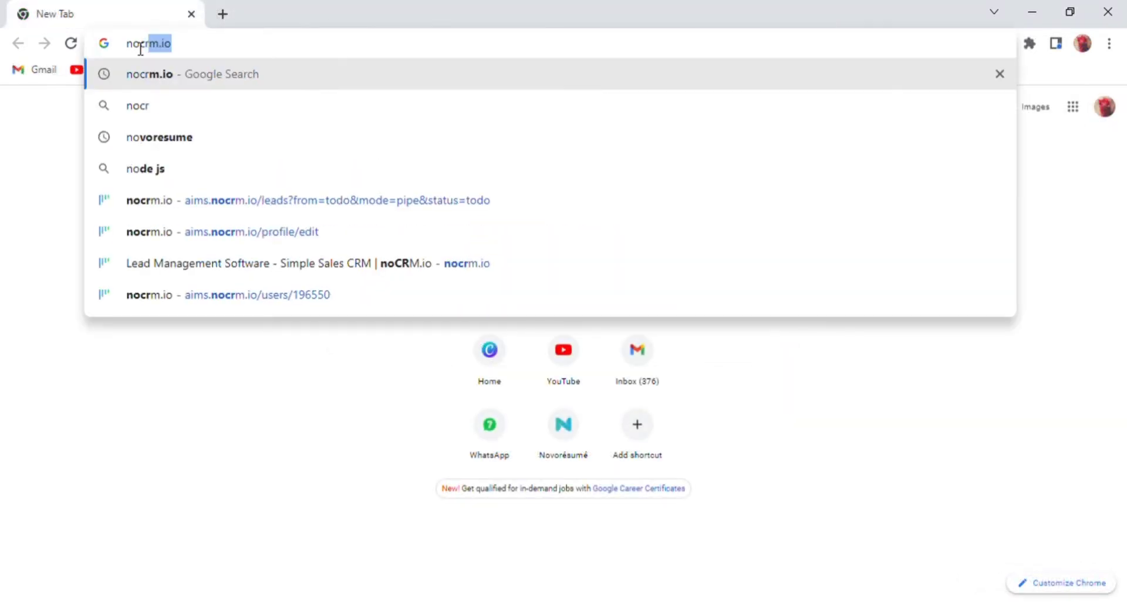
Scroll the Google results for 'nocrm.io' to find the noCRM.io lead management site.
scroll(255, 409, "down", 3)
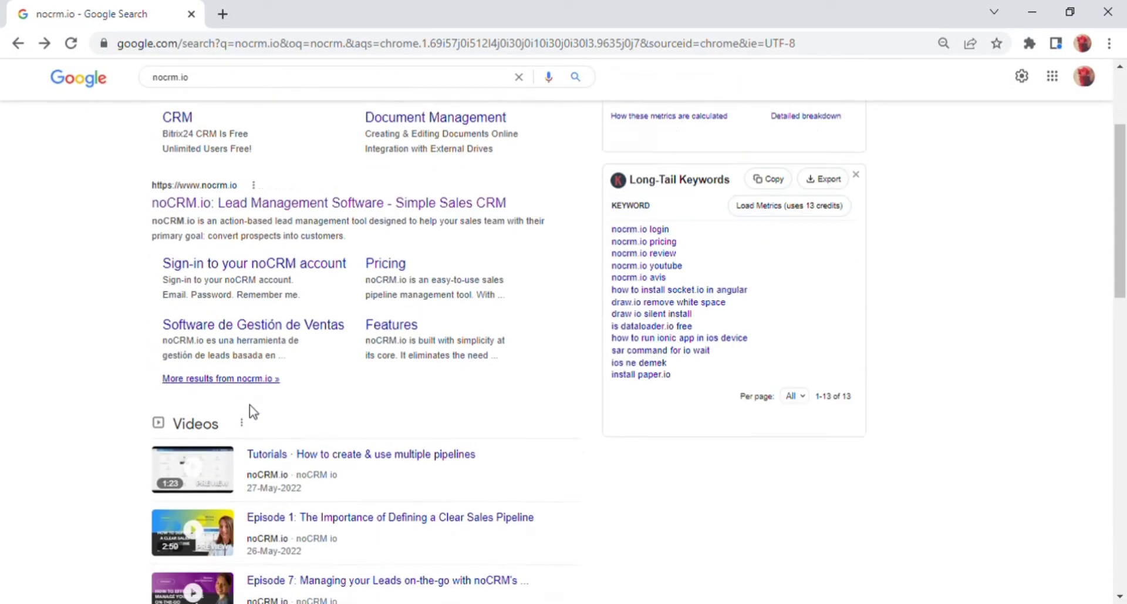
Open the noCRM.io site from the results and highlight the tagline under the main heading.
left_click(248, 199)
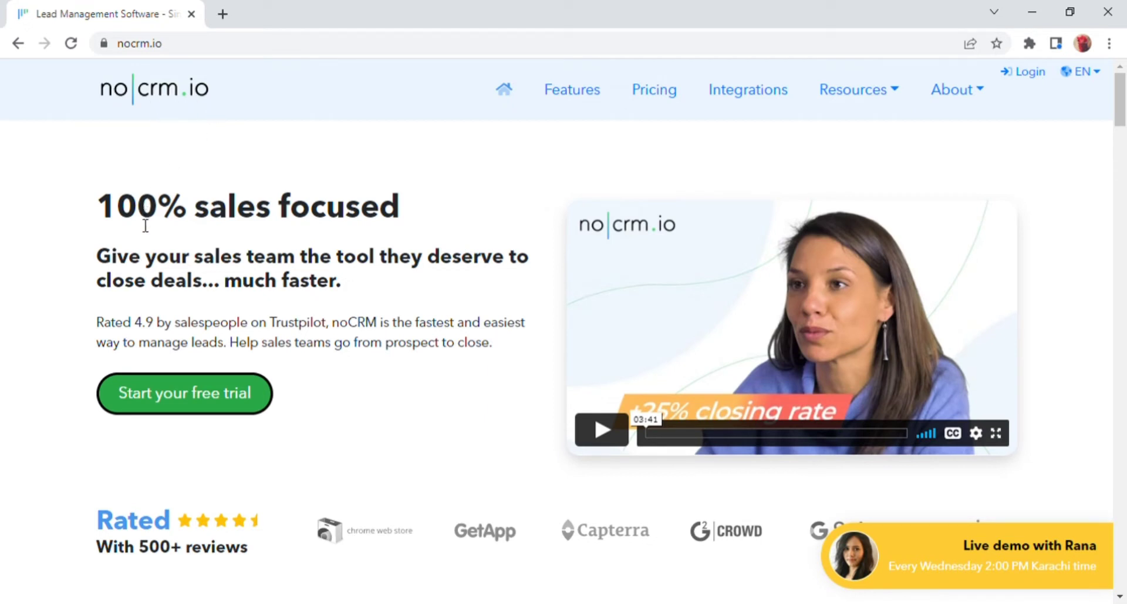
left_click_drag(111, 262, 368, 289)
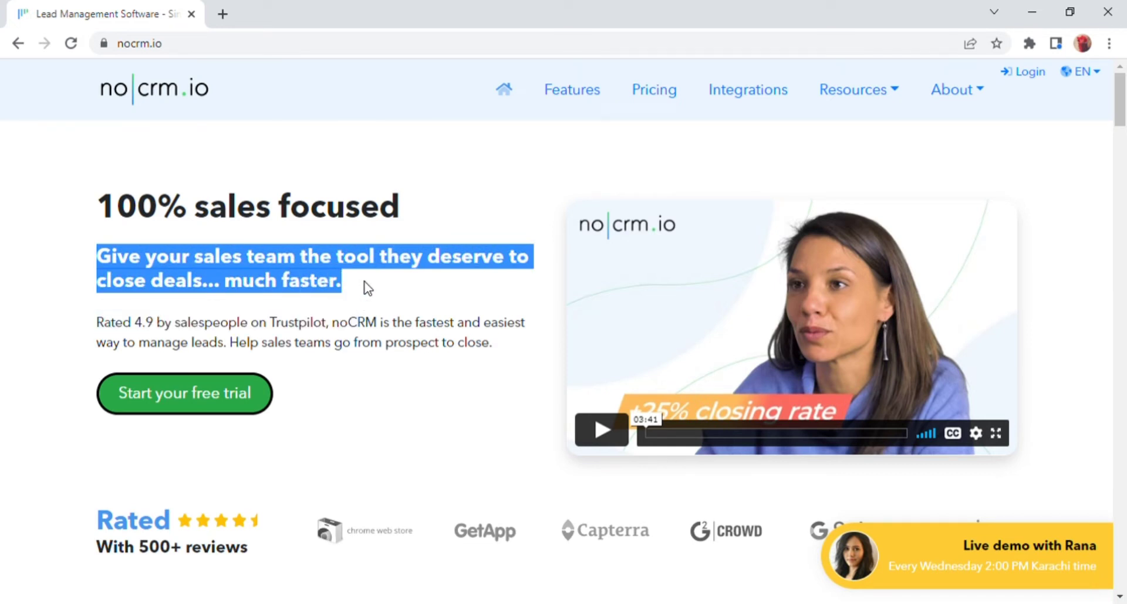
left_click(388, 399)
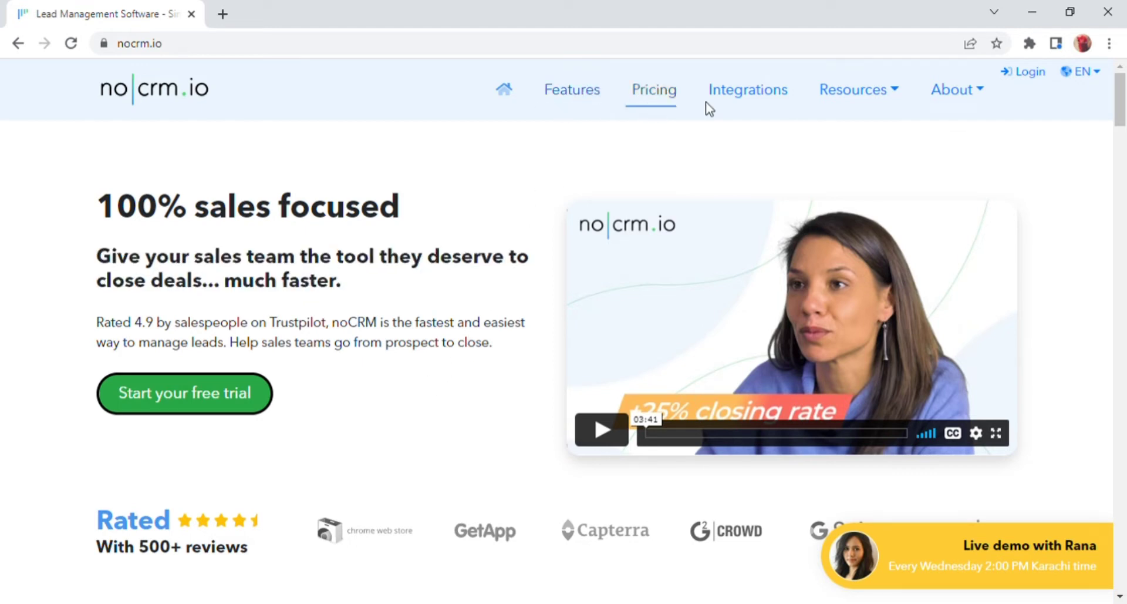
Look through the header's Resources, About and EN language dropdown lists.
left_click(898, 93)
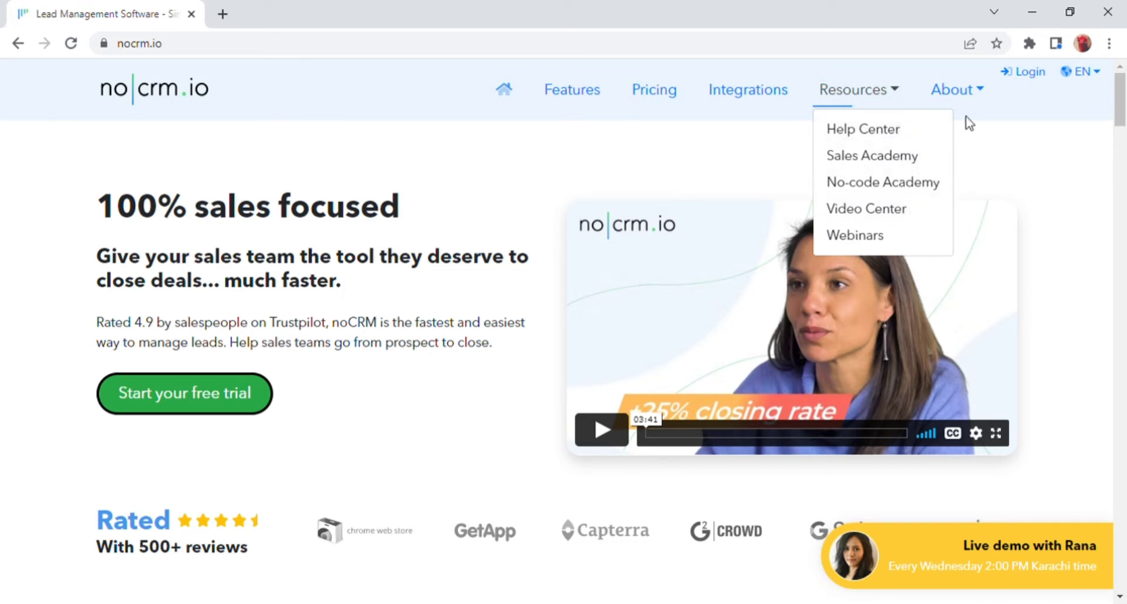
left_click(991, 87)
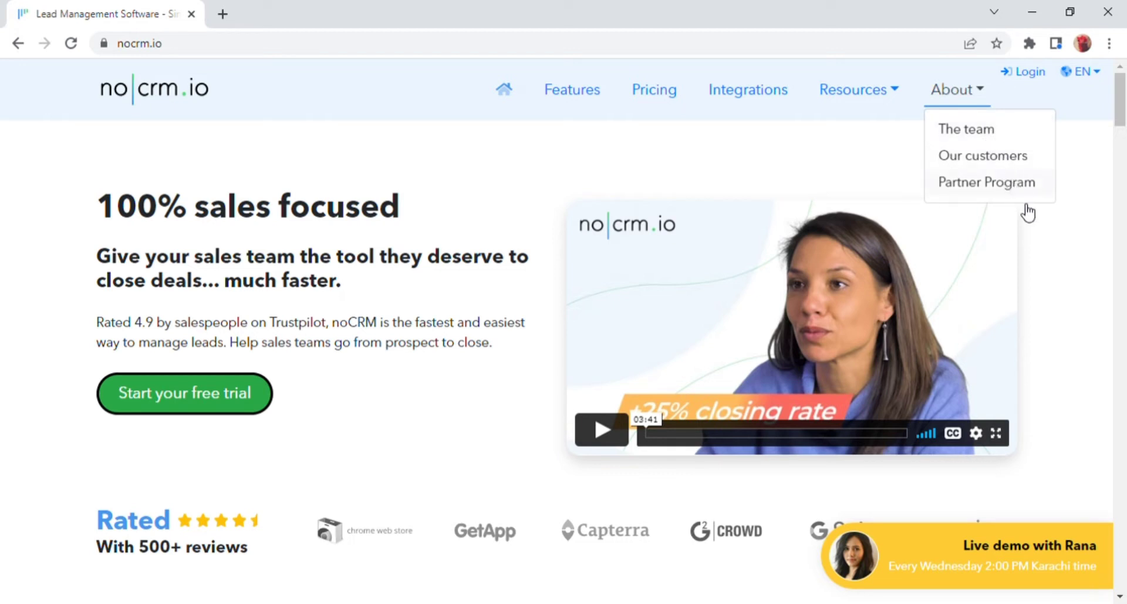
left_click(1037, 227)
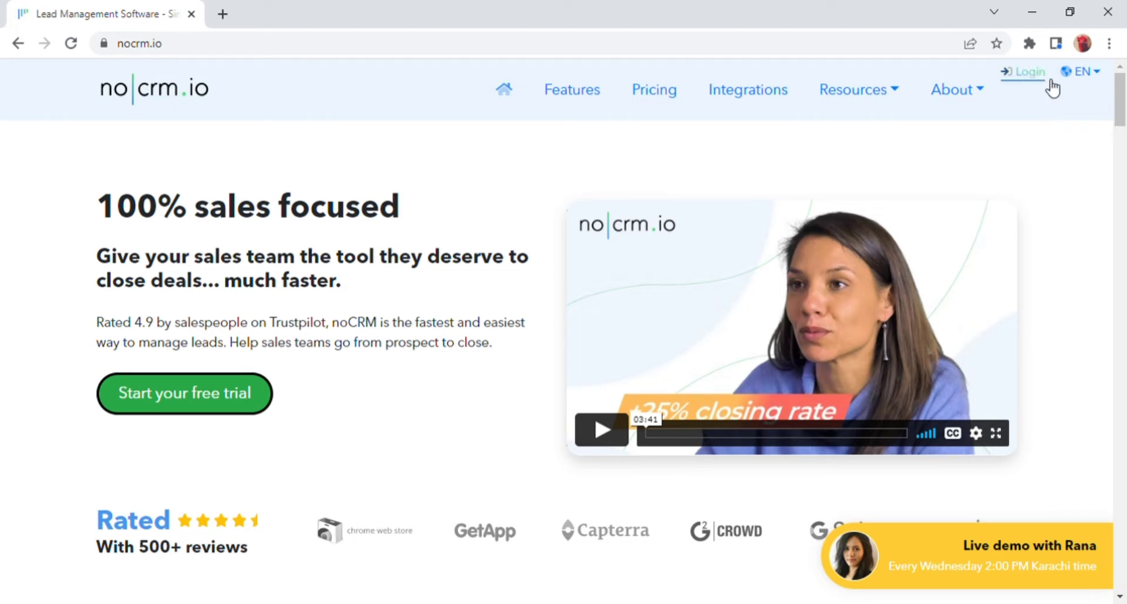
left_click(1102, 75)
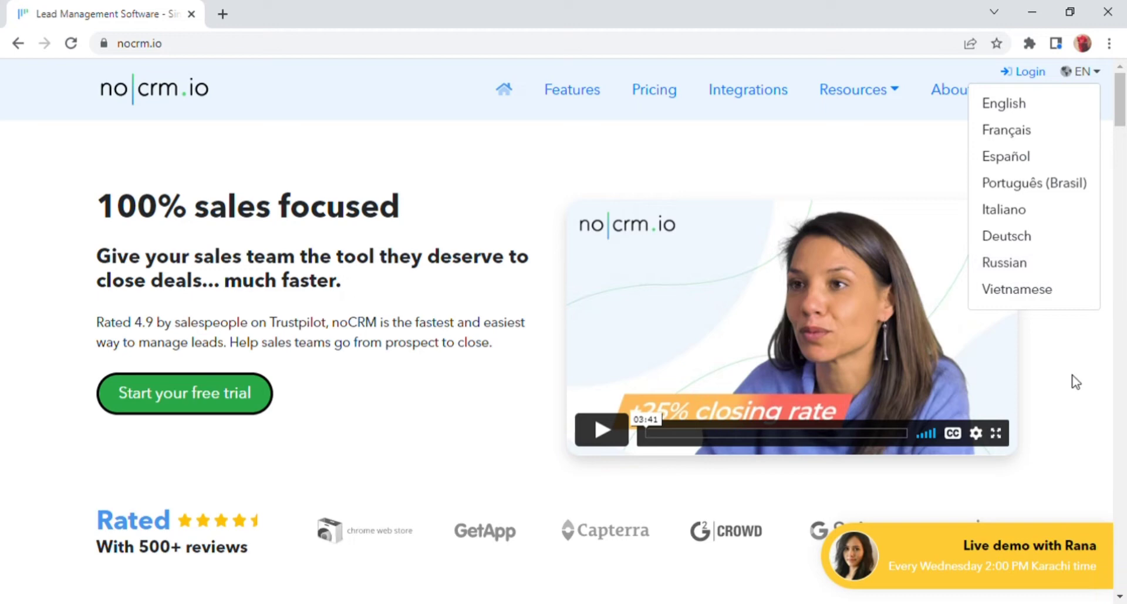
left_click(1076, 381)
Scroll down to the pricing section, highlighting the 'Adaptive pricing with awesome support' heading.
scroll(573, 276, "down", 3)
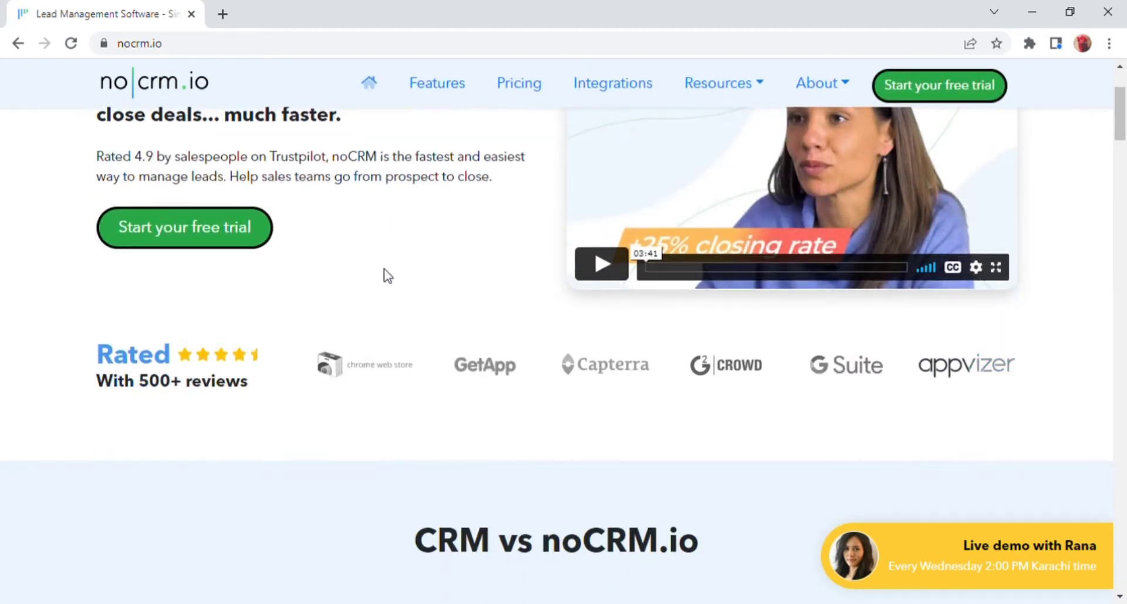
scroll(475, 323, "down", 15)
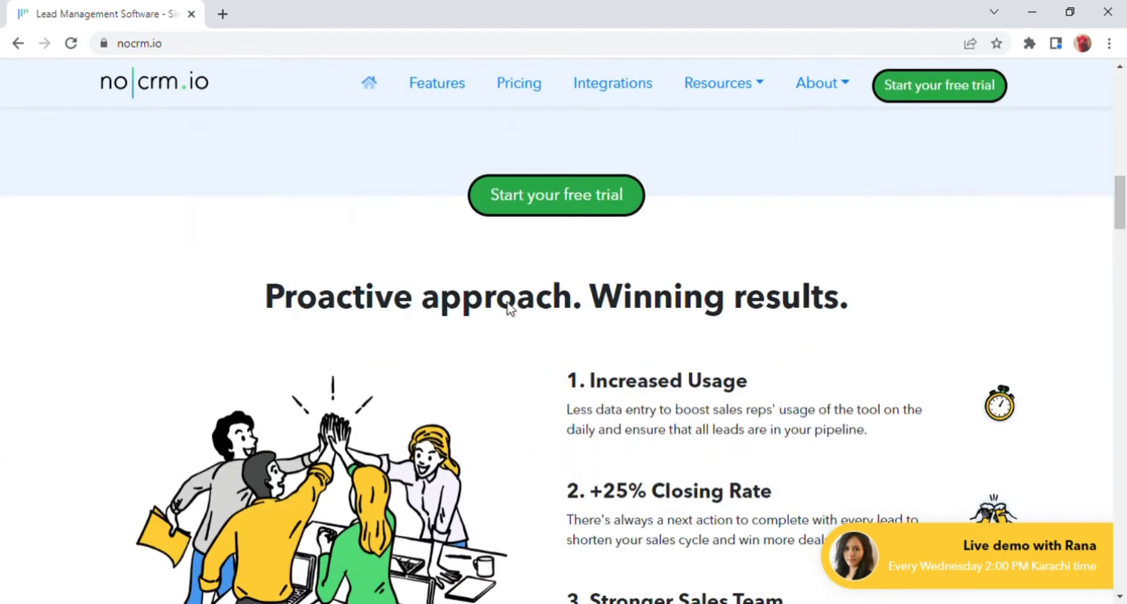
scroll(510, 306, "down", 10)
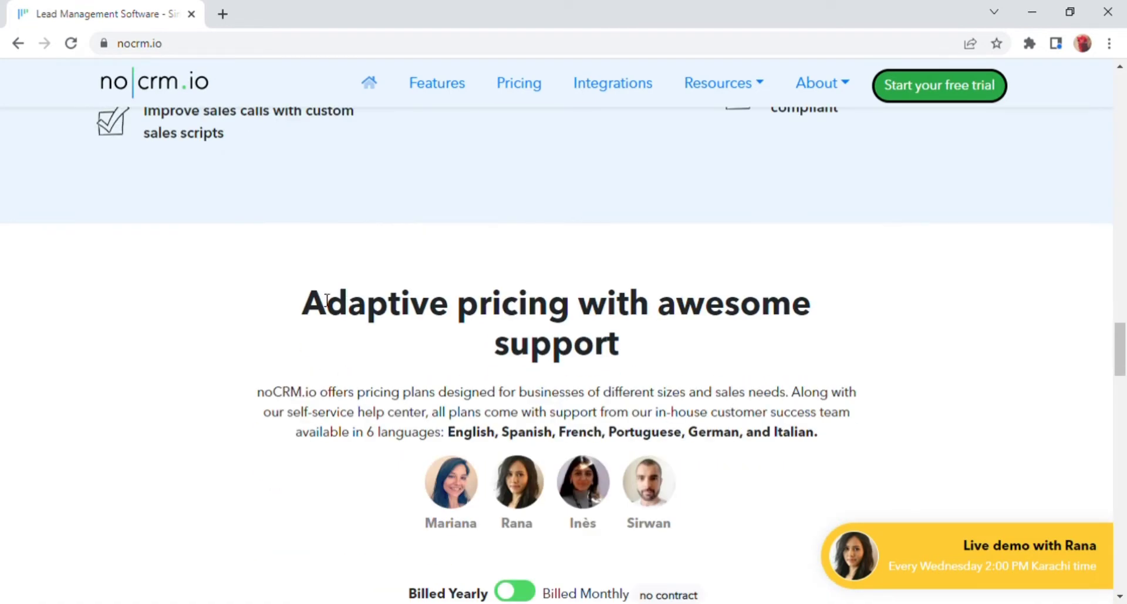
left_click_drag(297, 302, 632, 357)
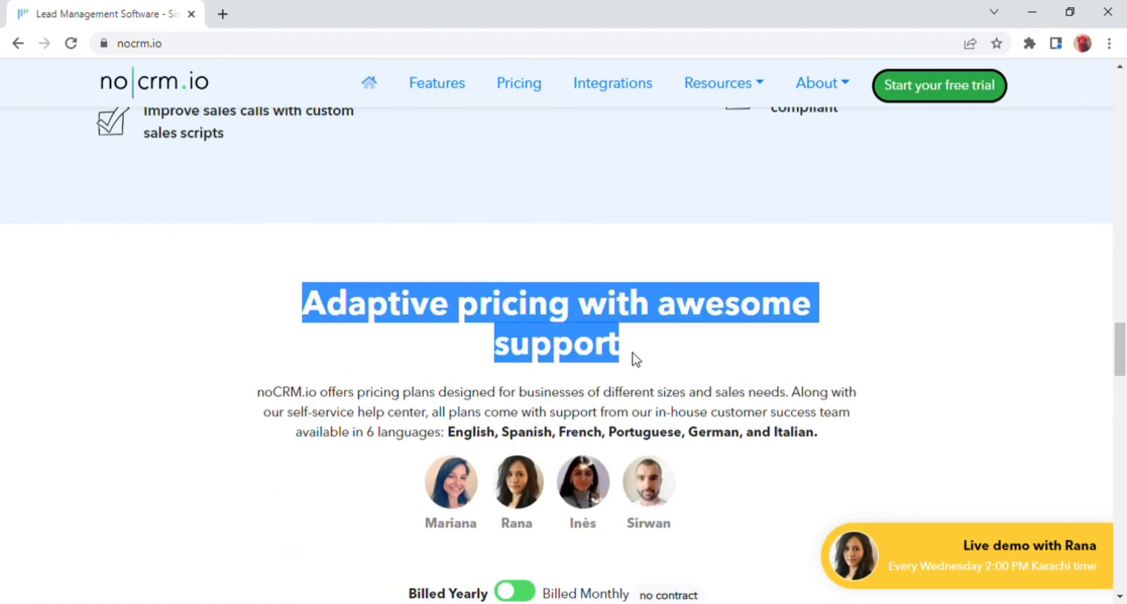
left_click(698, 357)
Scroll on past the app integrations to the 11k+ sales community testimonials.
scroll(698, 357, "down", 5)
scroll(692, 353, "down", 3)
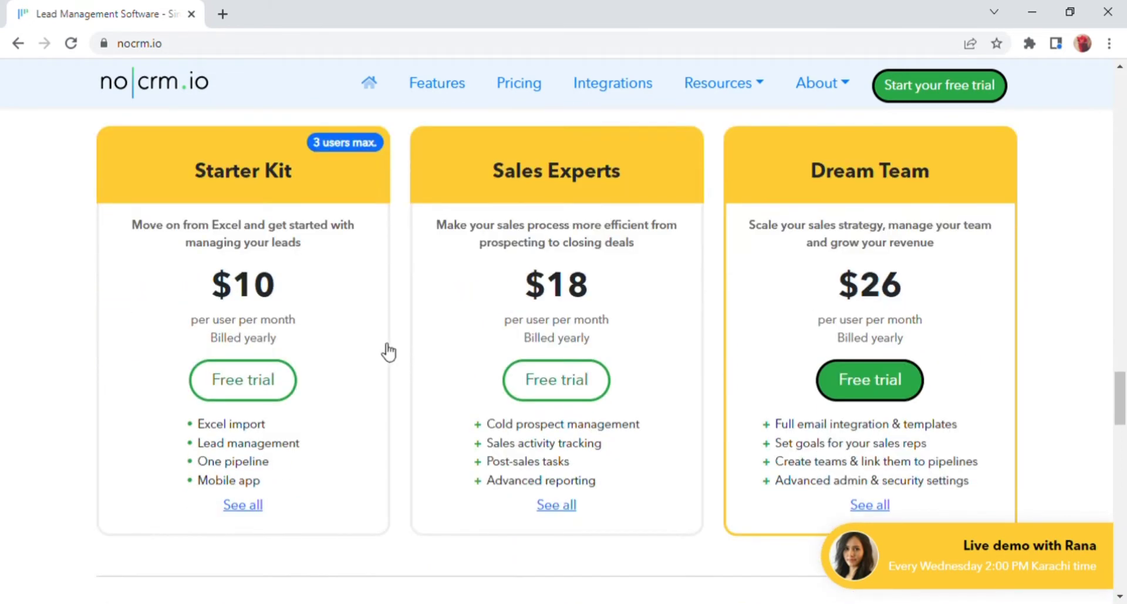
scroll(680, 300, "down", 7)
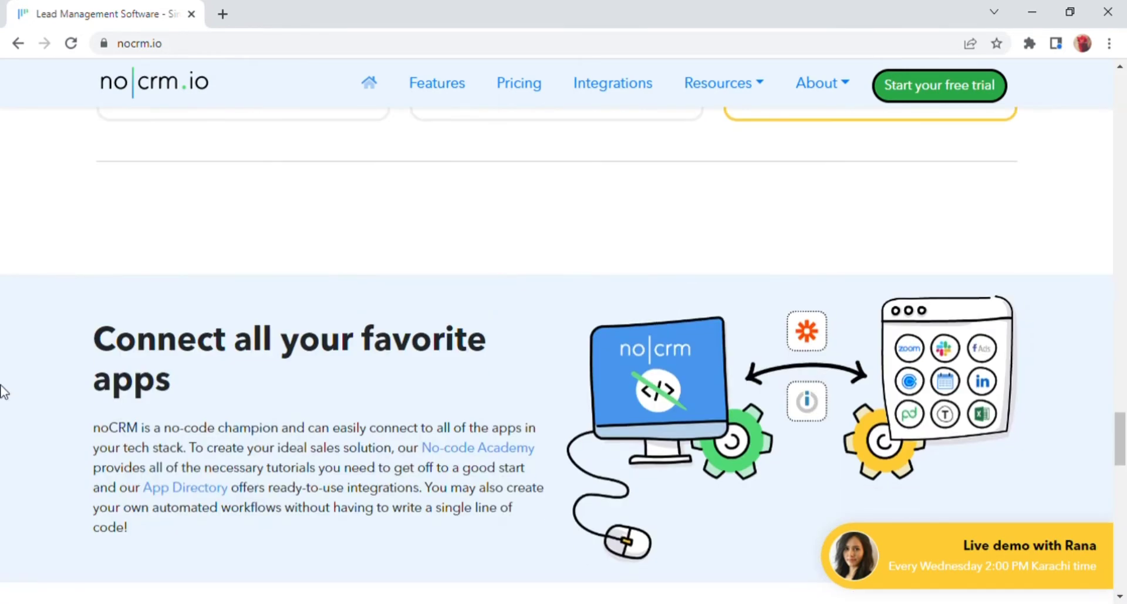
left_click_drag(93, 338, 238, 385)
scroll(237, 385, "down", 1)
scroll(238, 383, "down", 5)
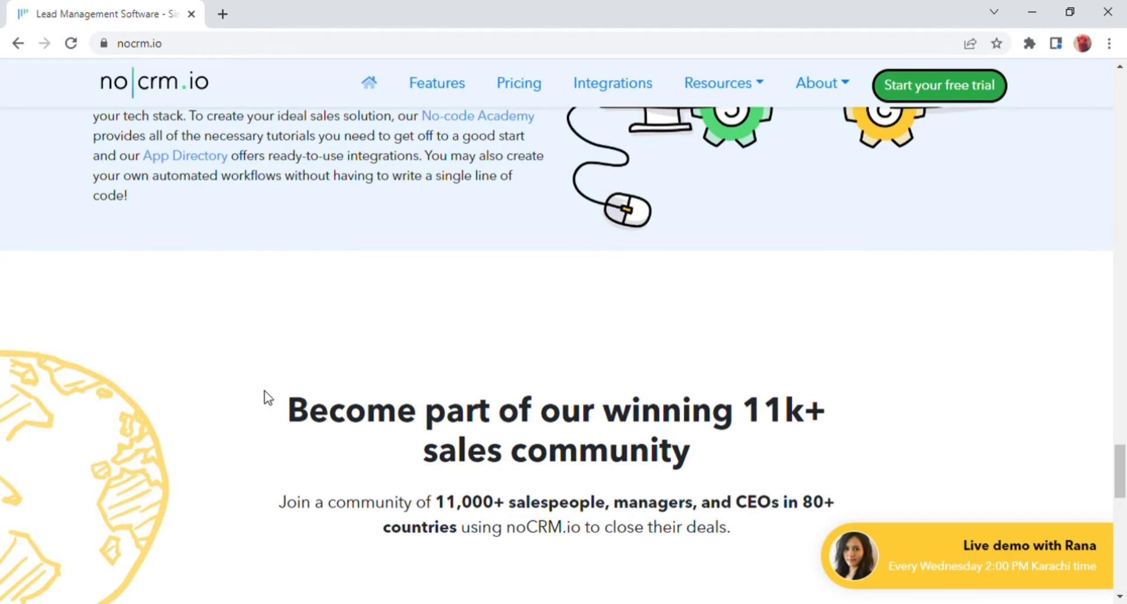
scroll(267, 399, "down", 7)
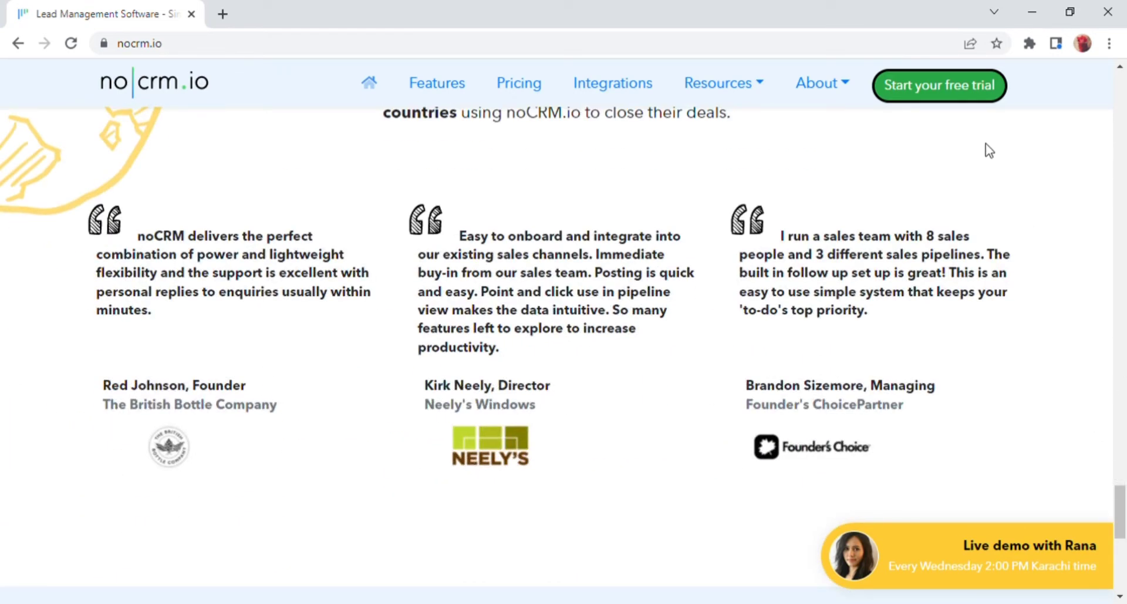
Start the free trial signup and enter the user's first and last name.
left_click(947, 93)
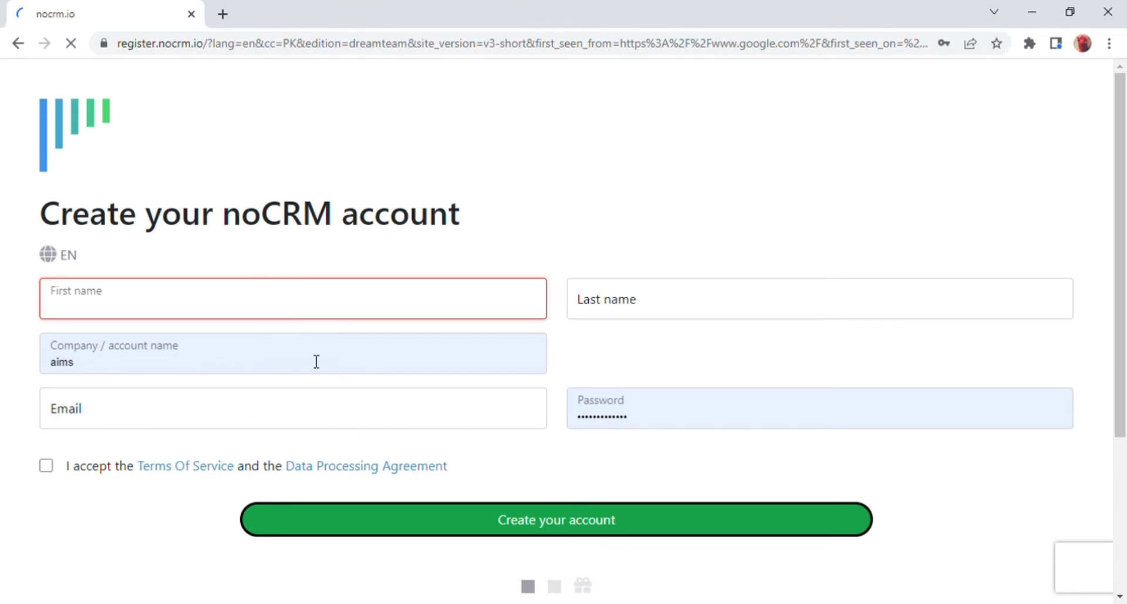
left_click(218, 318)
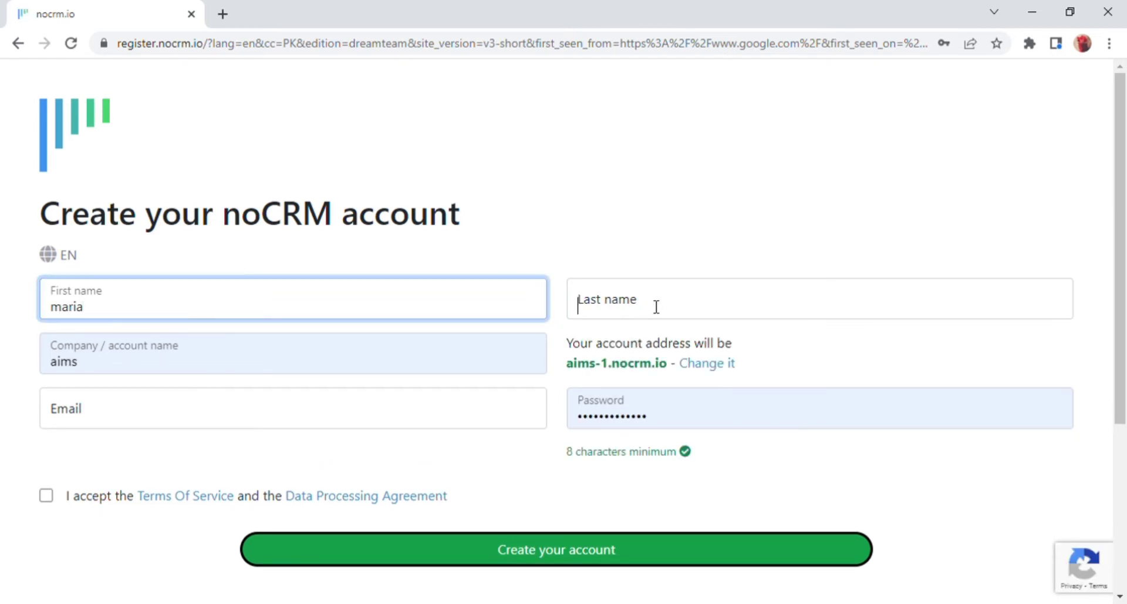
left_click(656, 306)
type("bbbb")
key("BackSpace")
key("BackSpace")
key("BackSpace")
key("BackSpace")
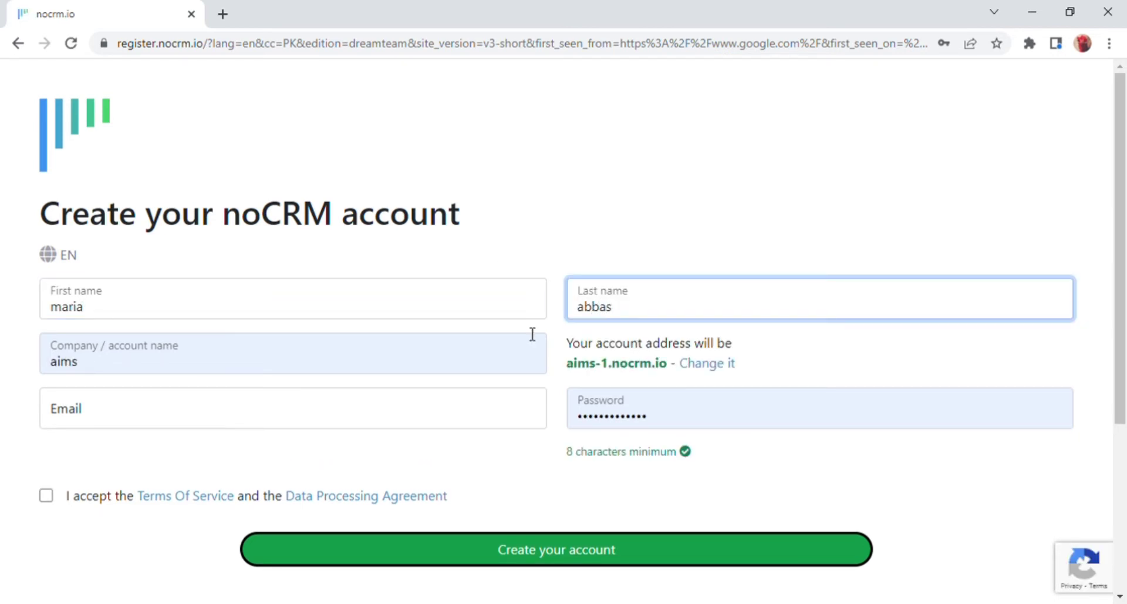
Set company to MS BY IMS, enter the e-mail, accept the terms and create the account.
left_click(293, 369)
key("ctrl+a")
key("BackSpace")
type("MS BY IMS")
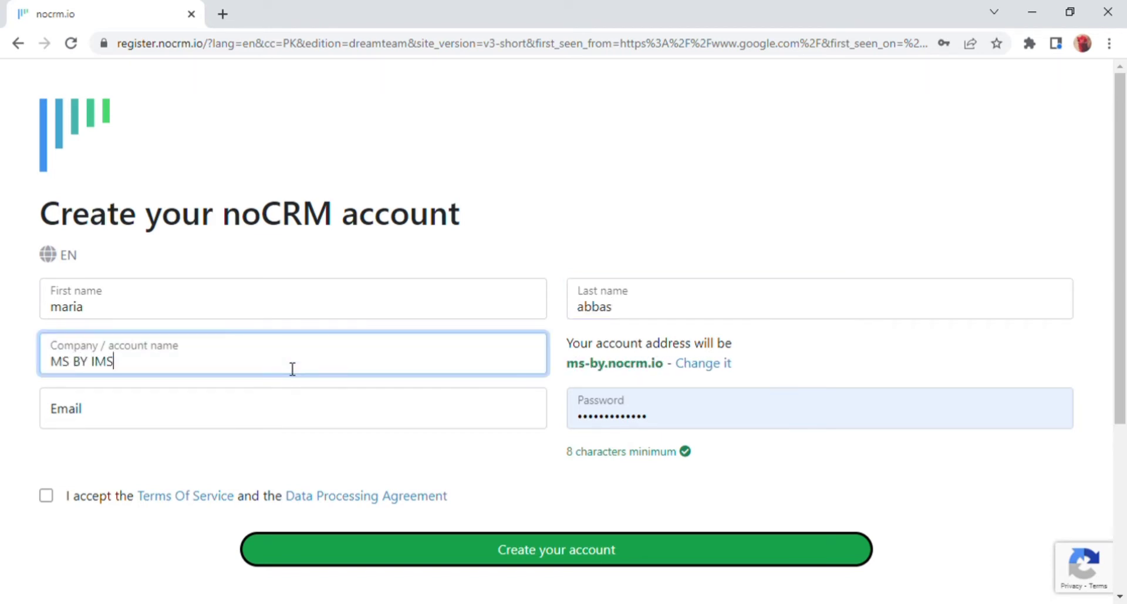
left_click(281, 415)
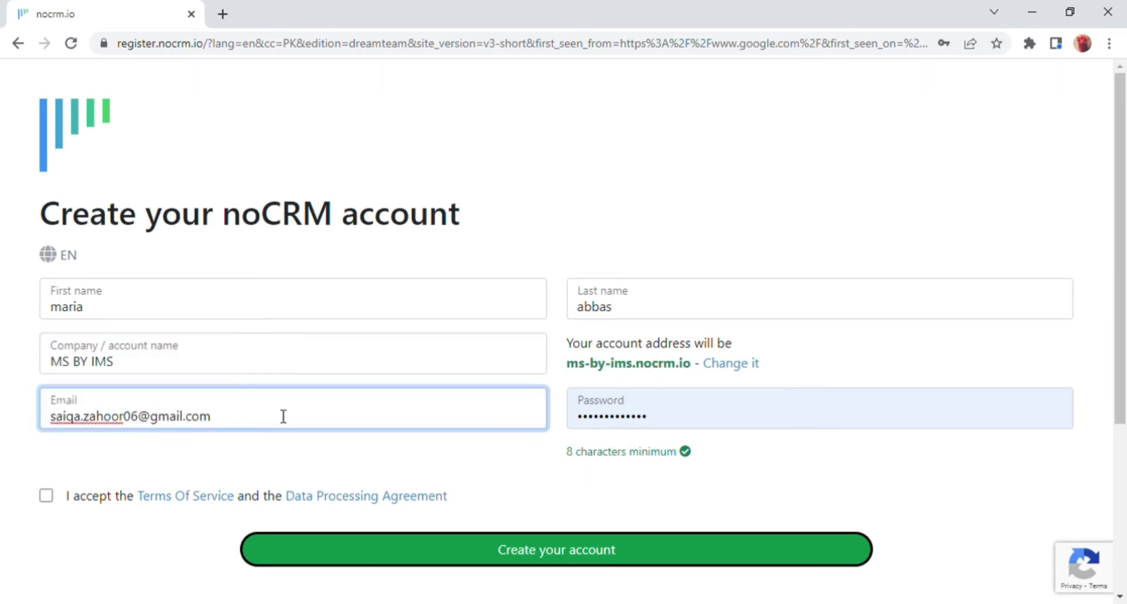
key("Tab")
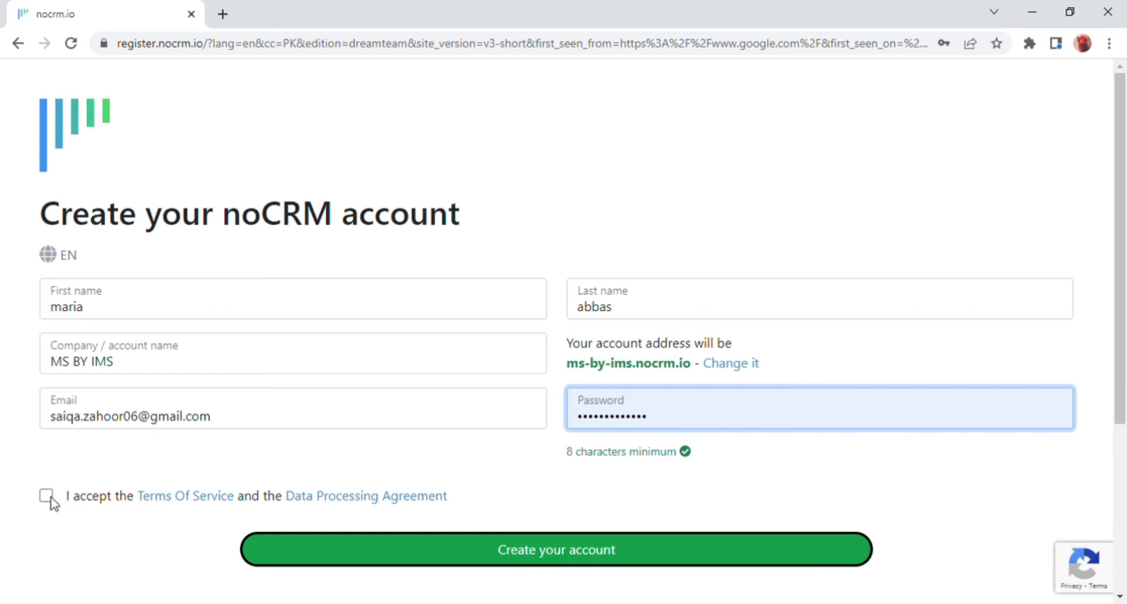
left_click(46, 498)
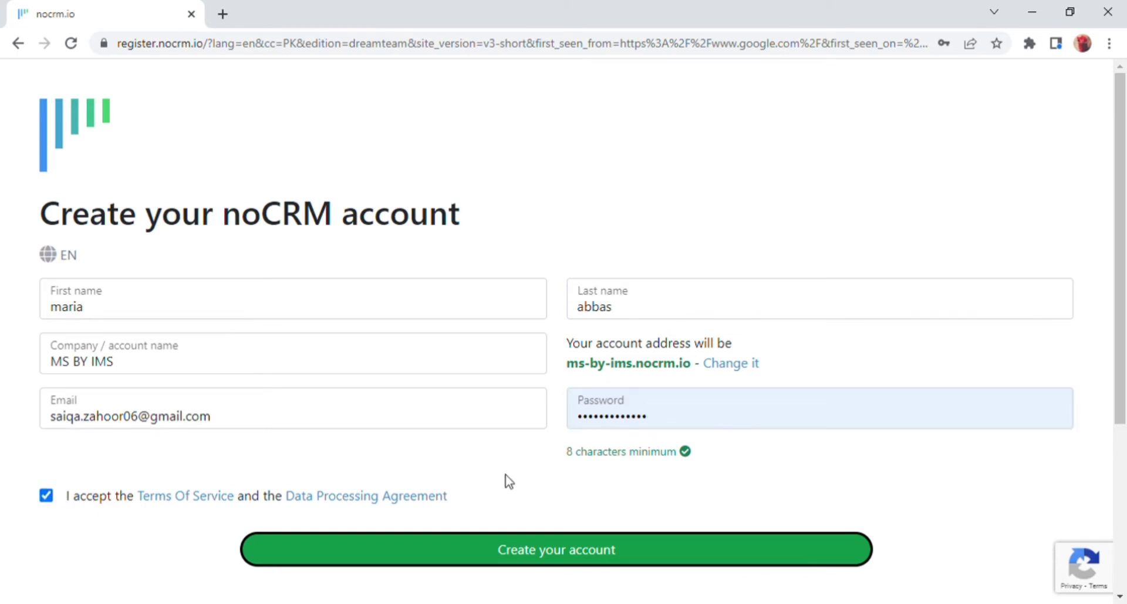
left_click(619, 551)
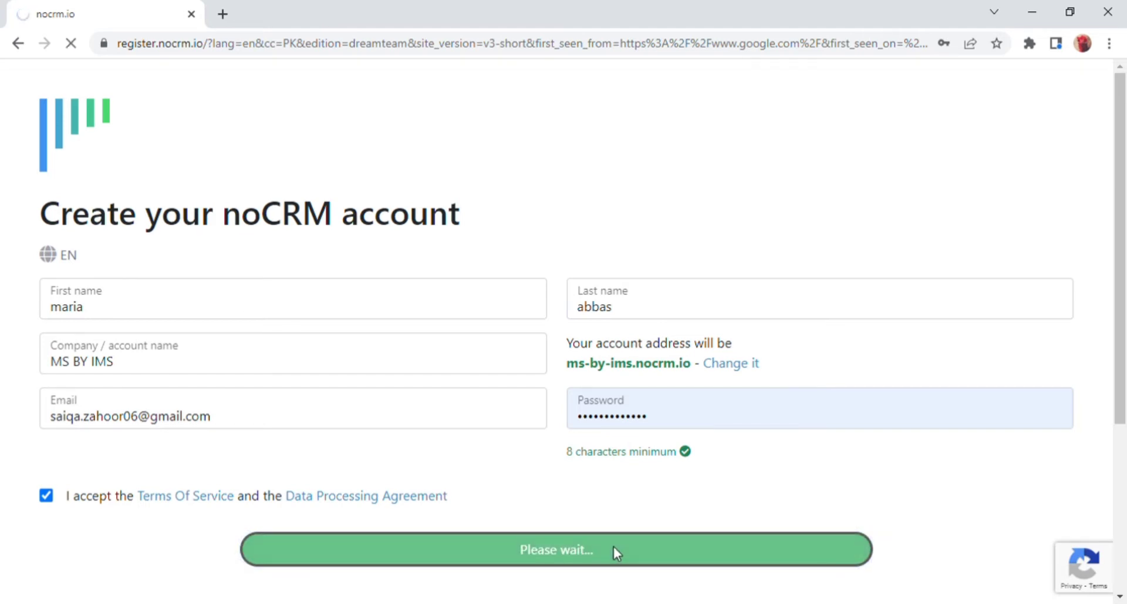
left_click_drag(57, 213, 526, 224)
Answer the onboarding sentence with Other, a tool for my business, 1-2, manage leads, and submit.
left_click(555, 319)
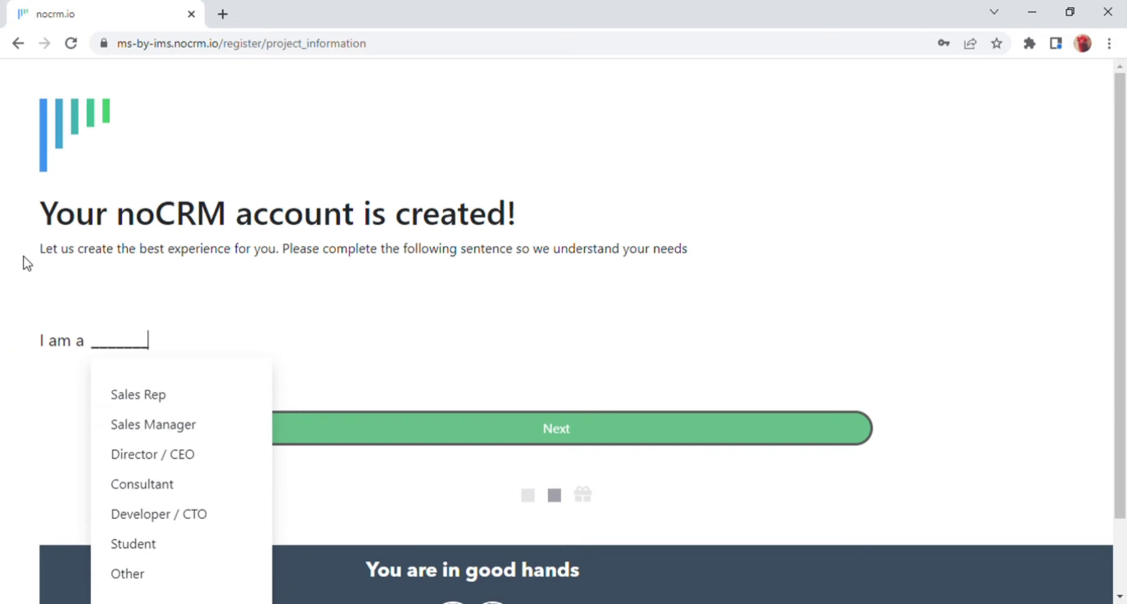
left_click(110, 348)
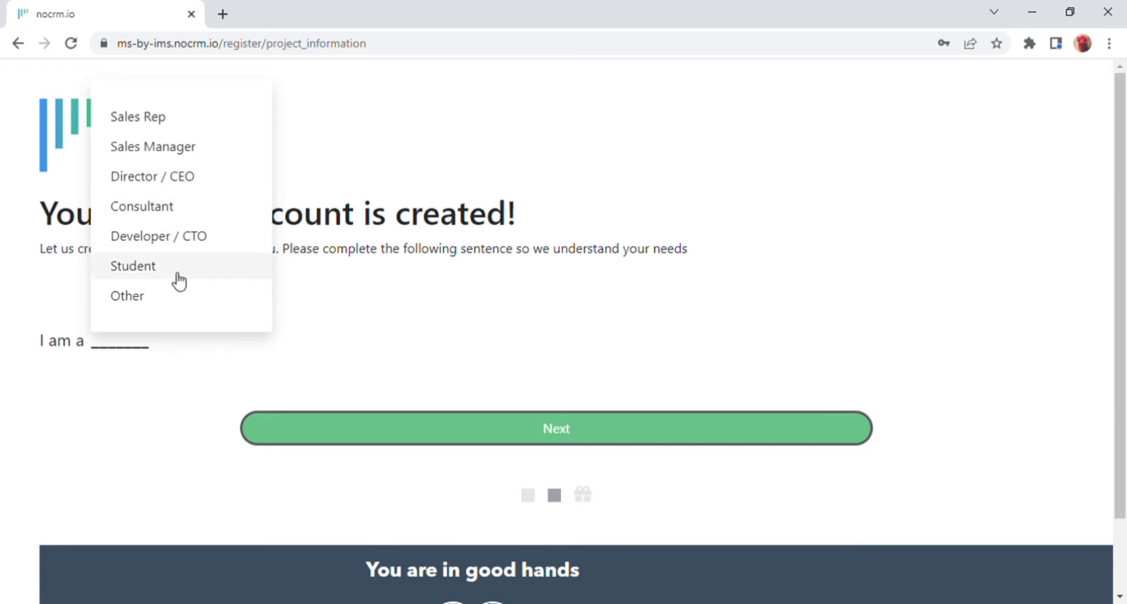
left_click(144, 303)
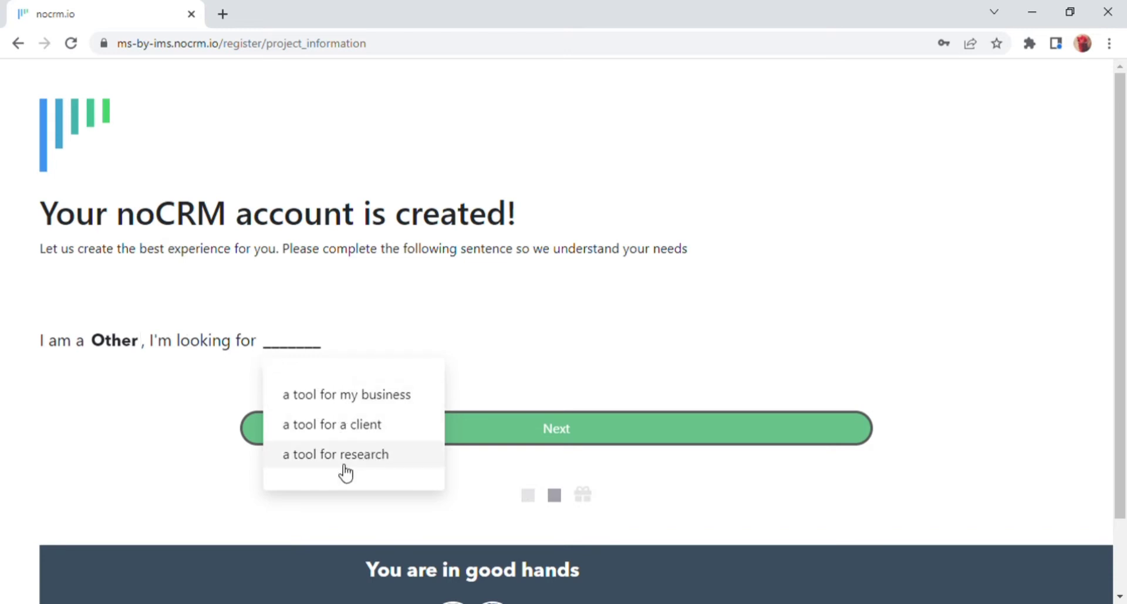
left_click(335, 403)
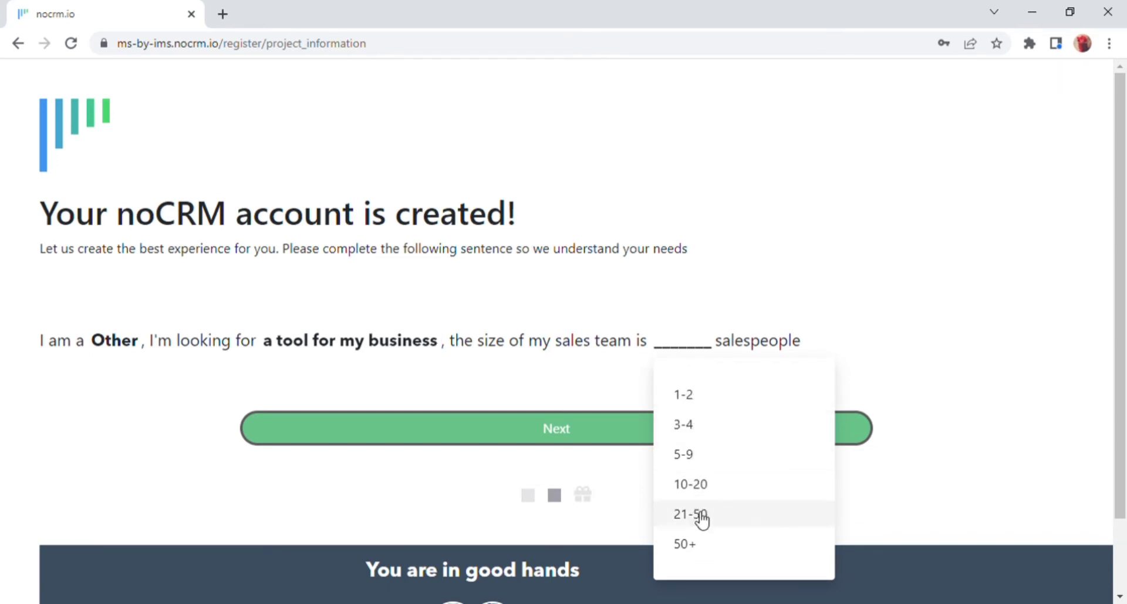
left_click(681, 398)
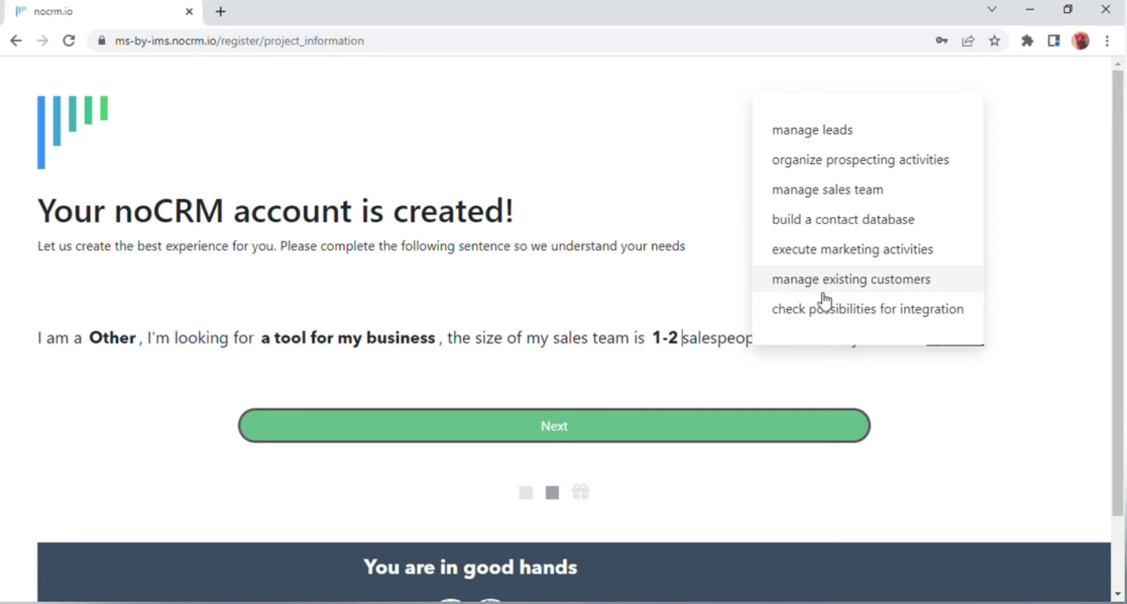
left_click(821, 136)
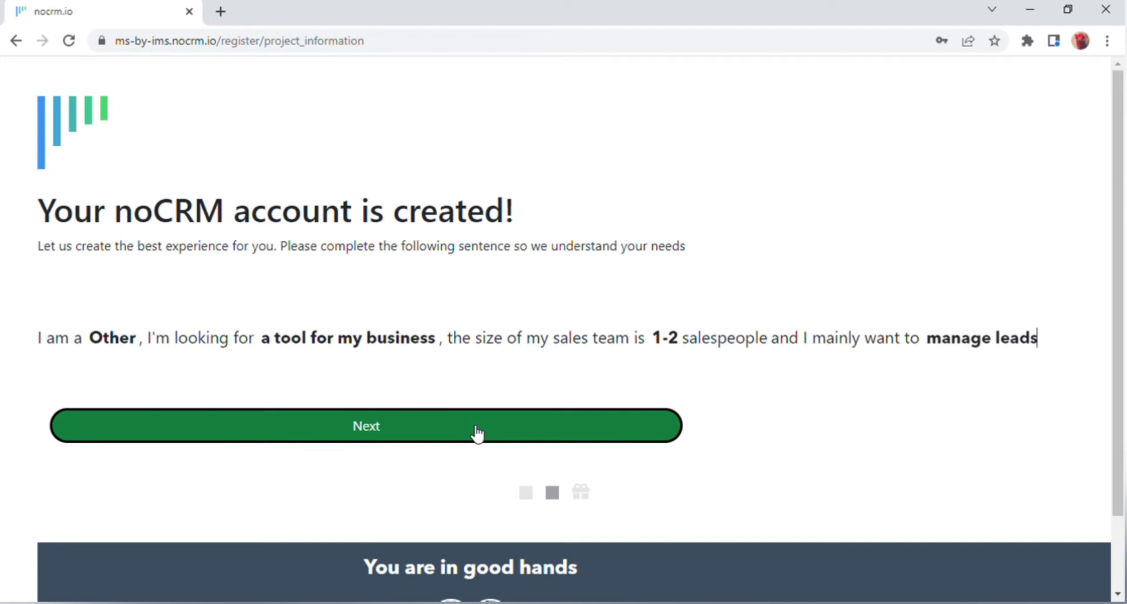
left_click(478, 434)
Start the 15-day free trial and step through the Welcome aboard tour to create a first lead.
scroll(458, 484, "down", 4)
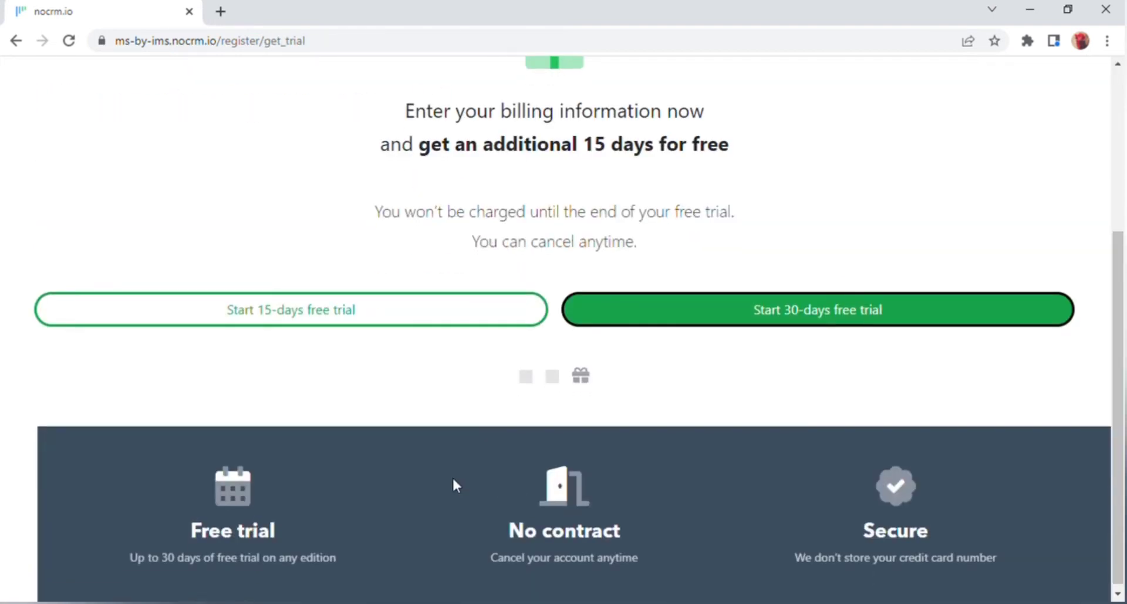
left_click(318, 322)
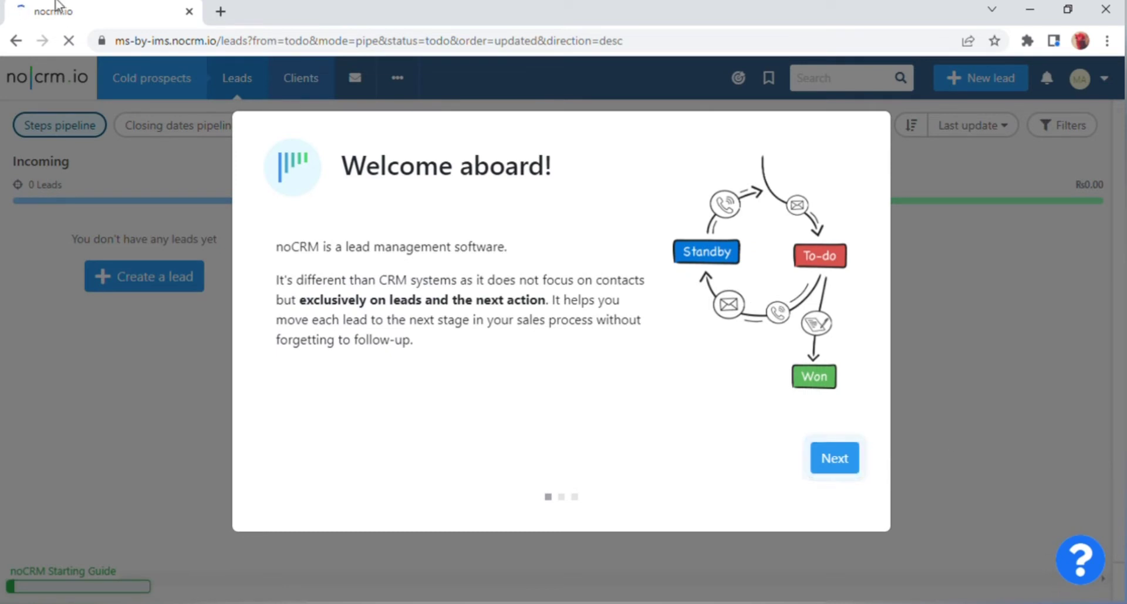
left_click(830, 456)
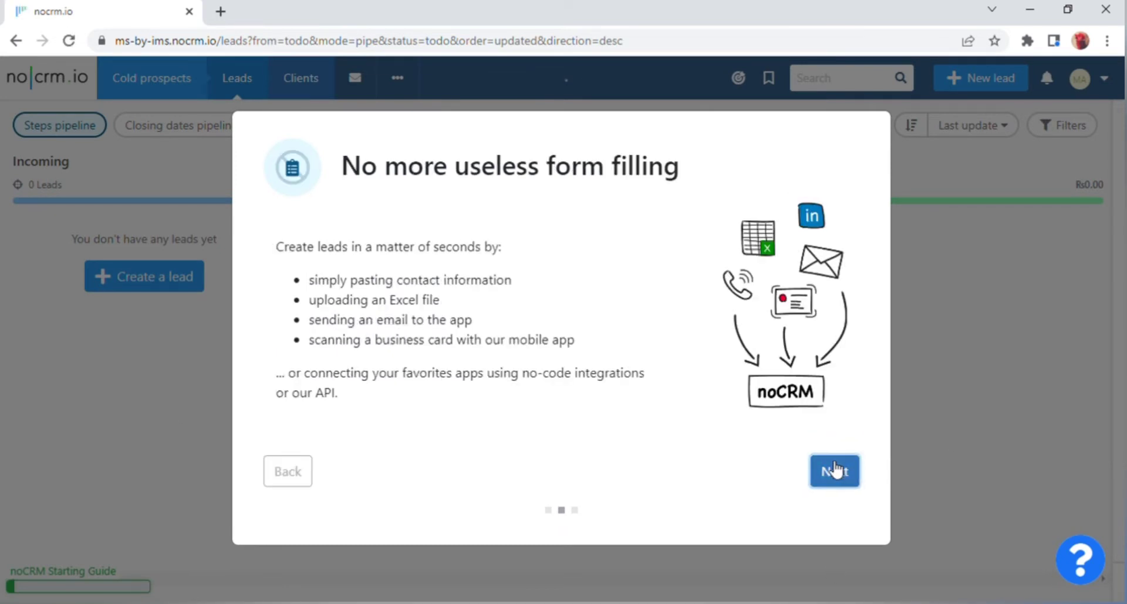
left_click(829, 468)
left_click(751, 438)
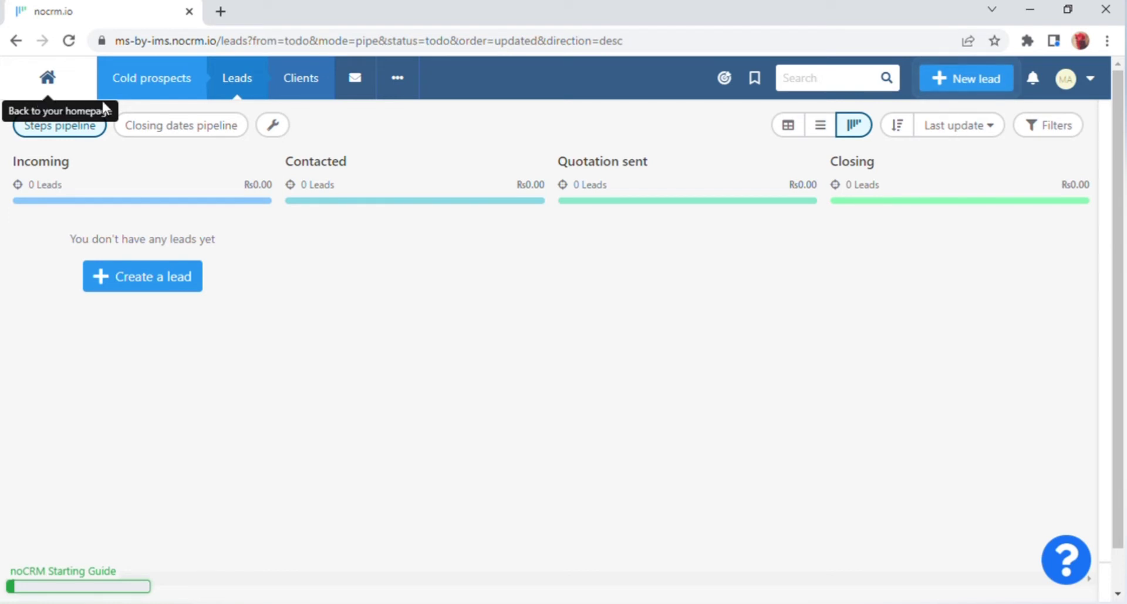
mouse_move(148, 97)
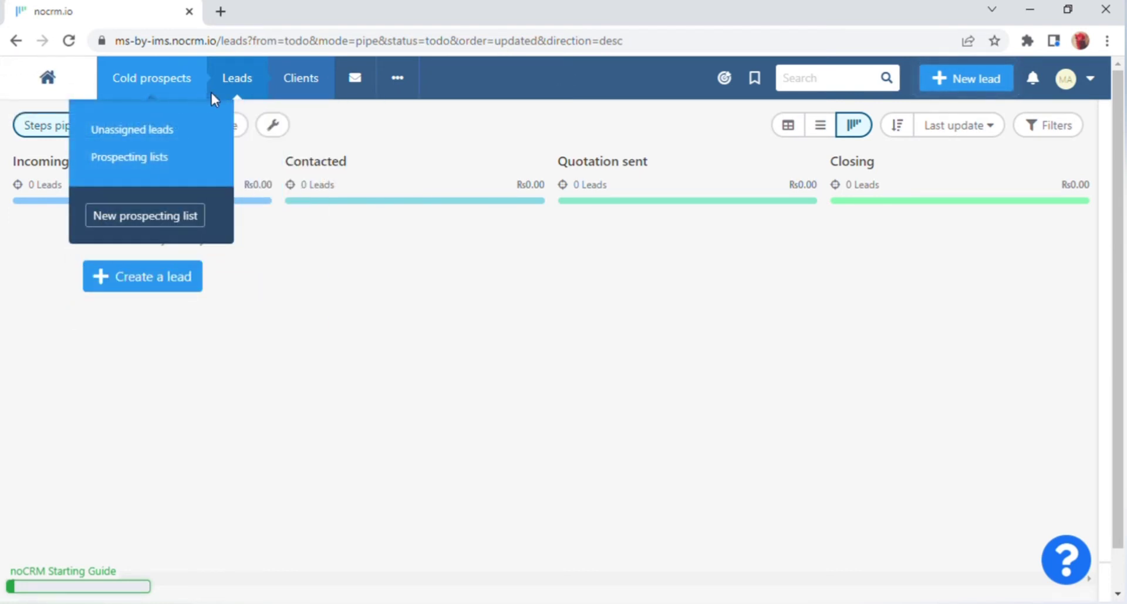
mouse_move(228, 103)
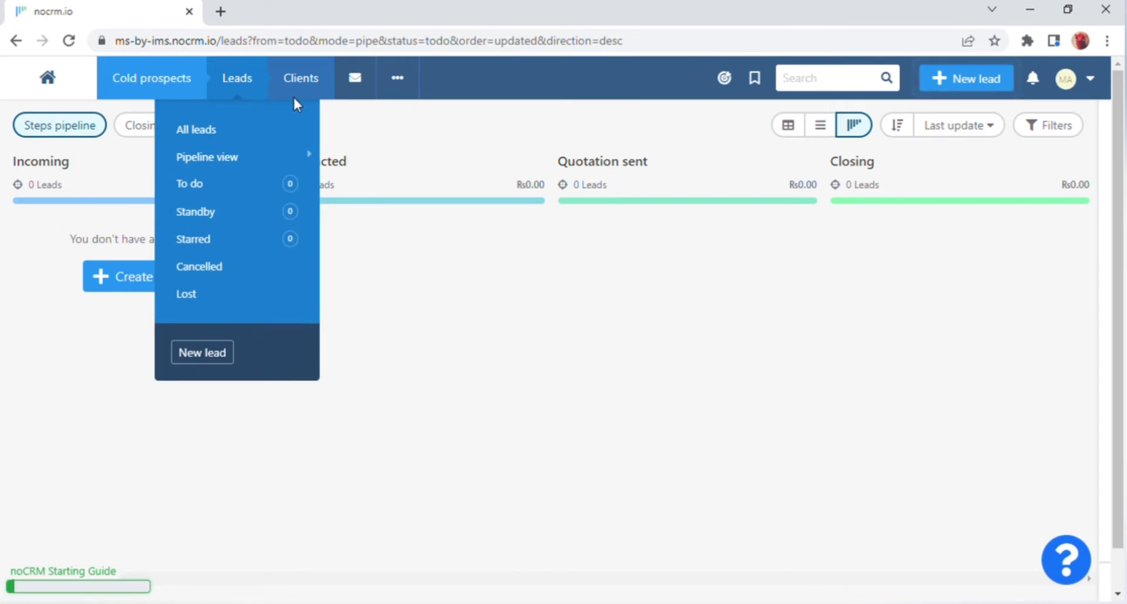
mouse_move(316, 100)
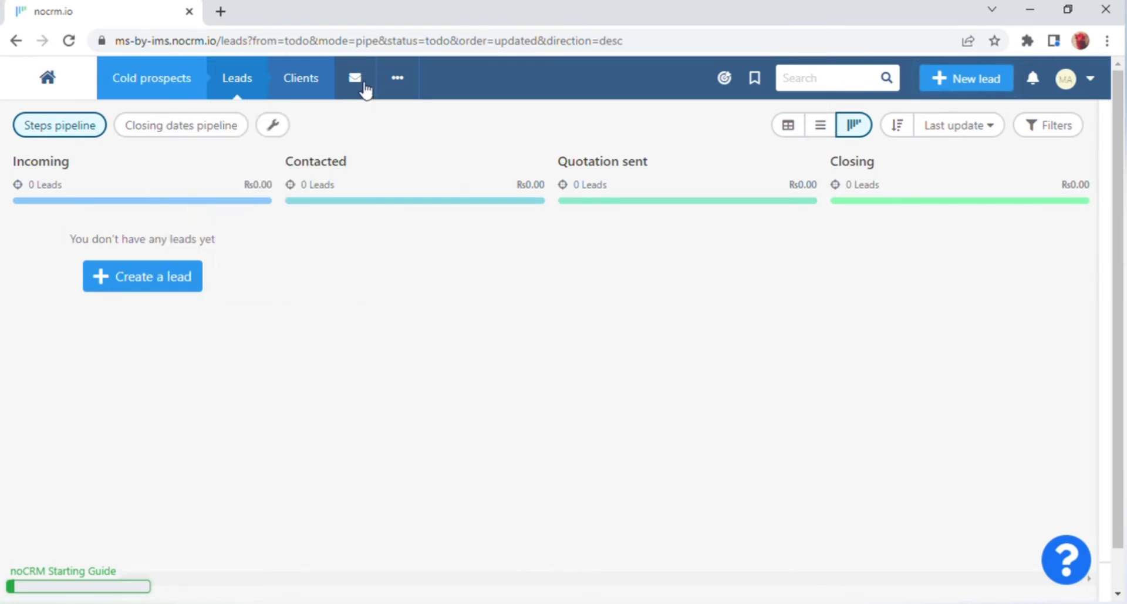
mouse_move(411, 96)
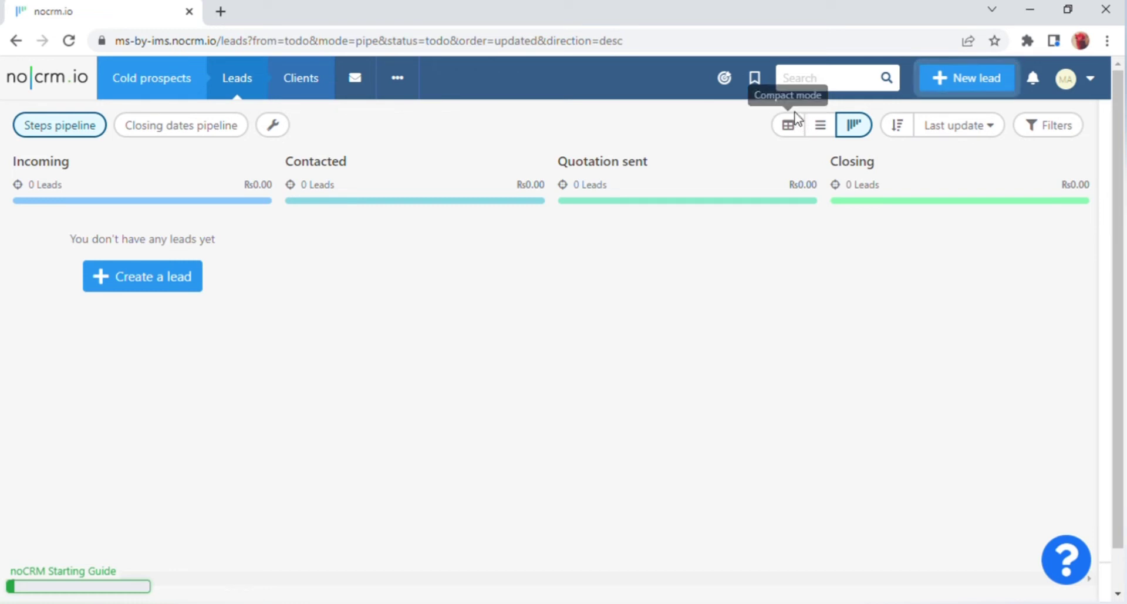
Start a new lead titled AIMS EDITOR and correct the misspelled title.
left_click(993, 93)
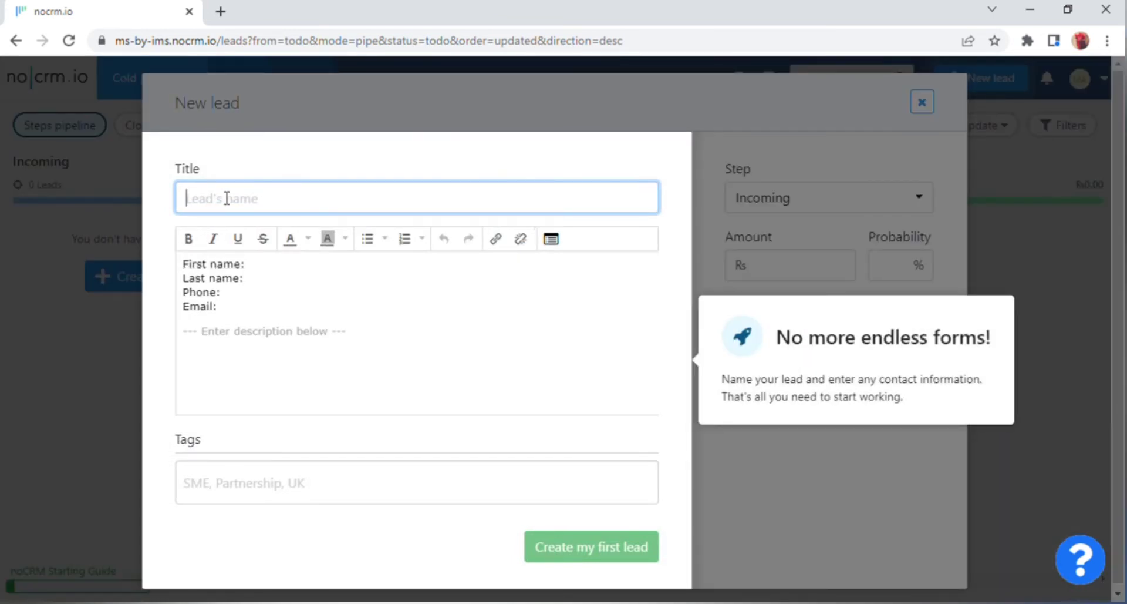
type("Al")
type("MS EDITOR")
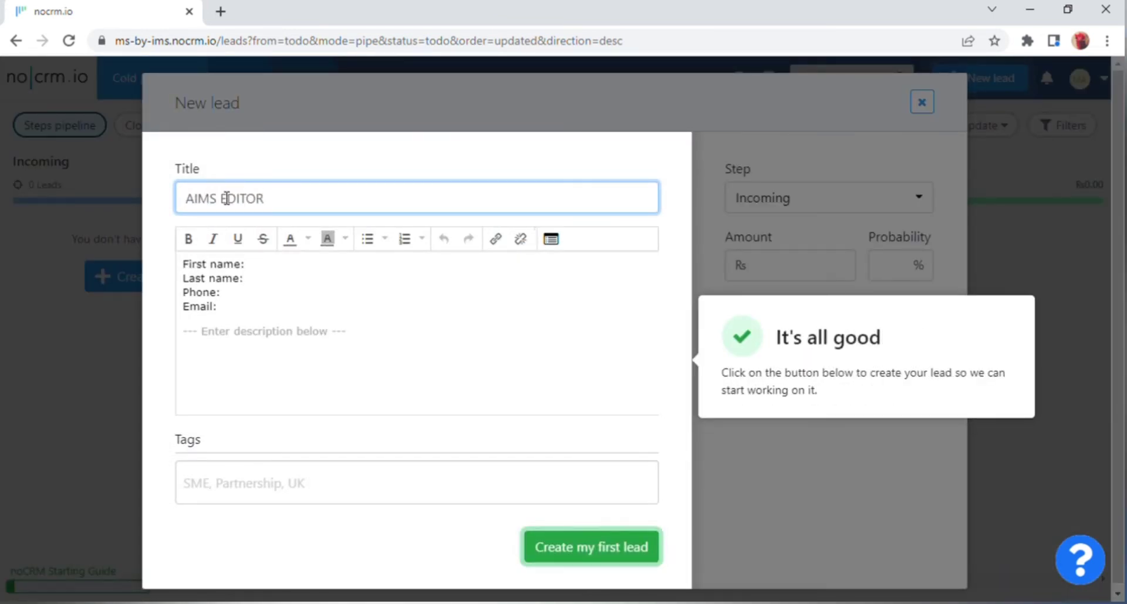
left_click(188, 239)
left_click_drag(265, 199, 197, 206)
Fill in the contact's first name, last name, phone number and e-mail address.
left_click(250, 264)
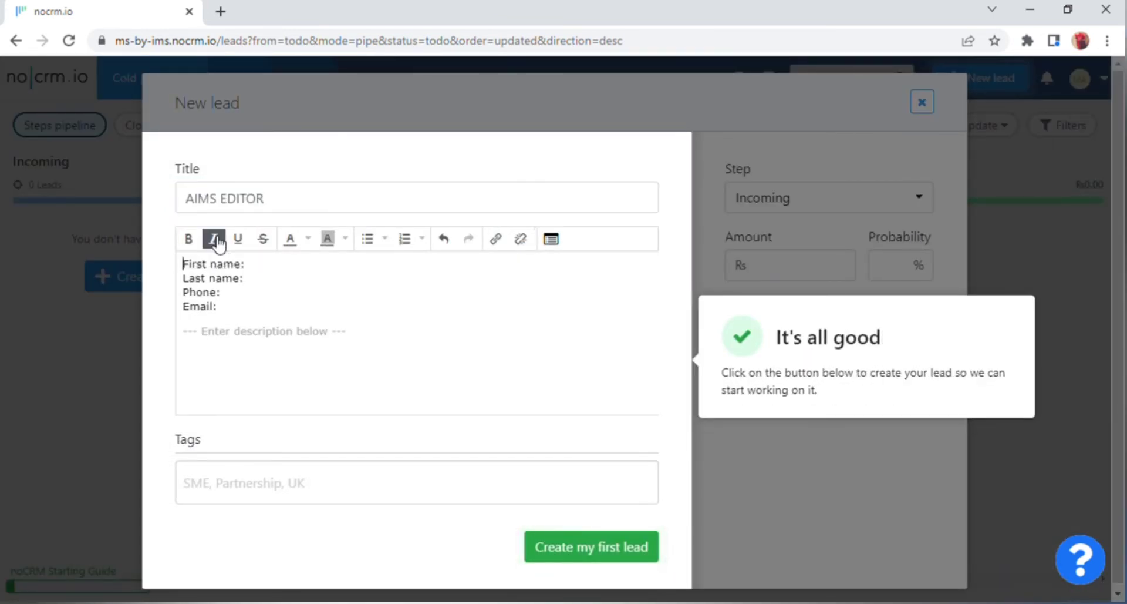
key("Down")
key("Down")
key("Down")
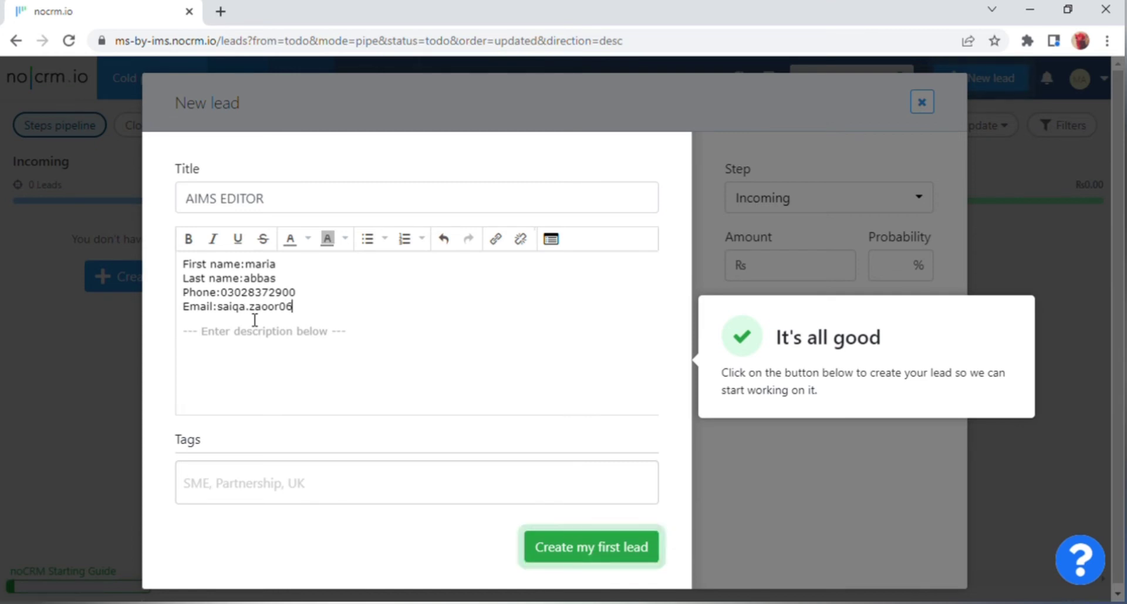
Add the description 'hey tis is our tutorial about crm.io' and tag crm, then create the lead.
left_click(272, 375)
type("h")
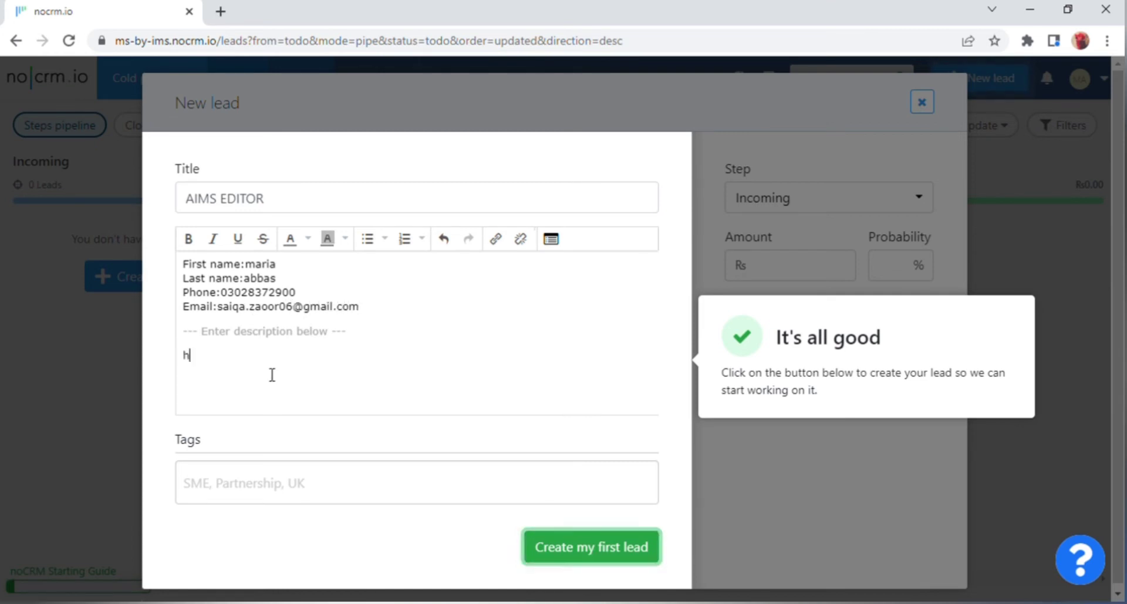
type("ey tis is our tutorial about crm.io")
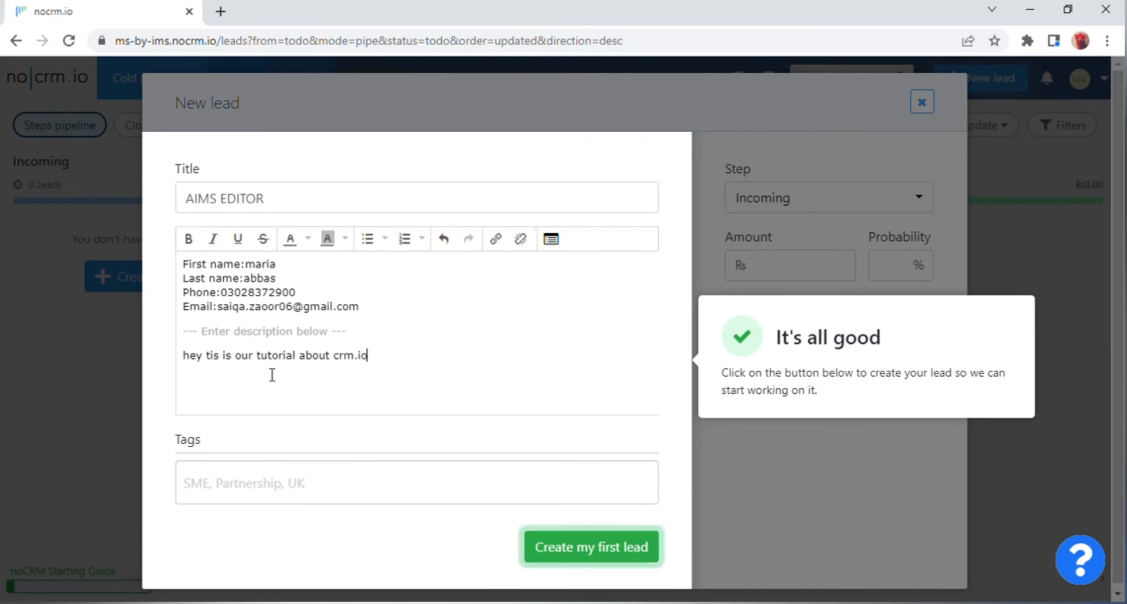
left_click(261, 496)
type("crm")
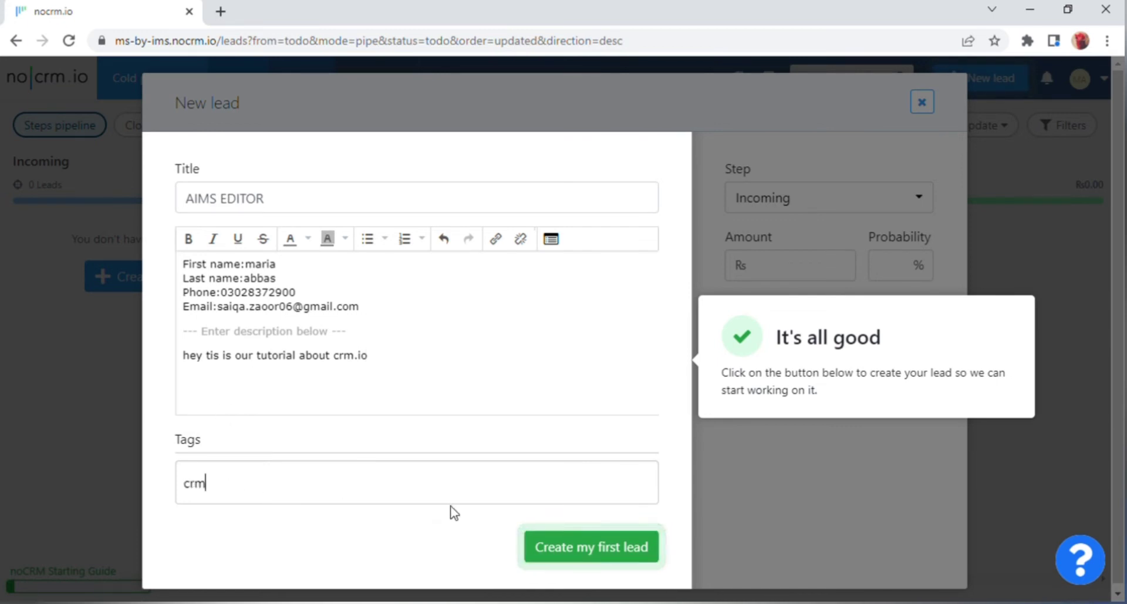
left_click(544, 546)
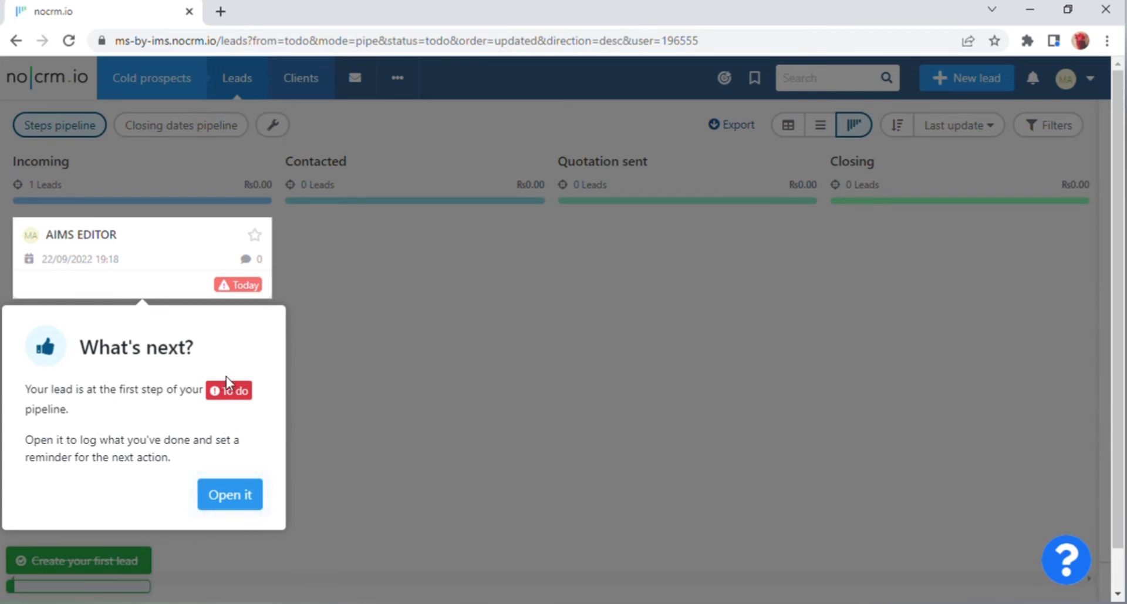
Dismiss the What's next? tip and open the AIMS EDITOR lead card from Incoming.
left_click(237, 499)
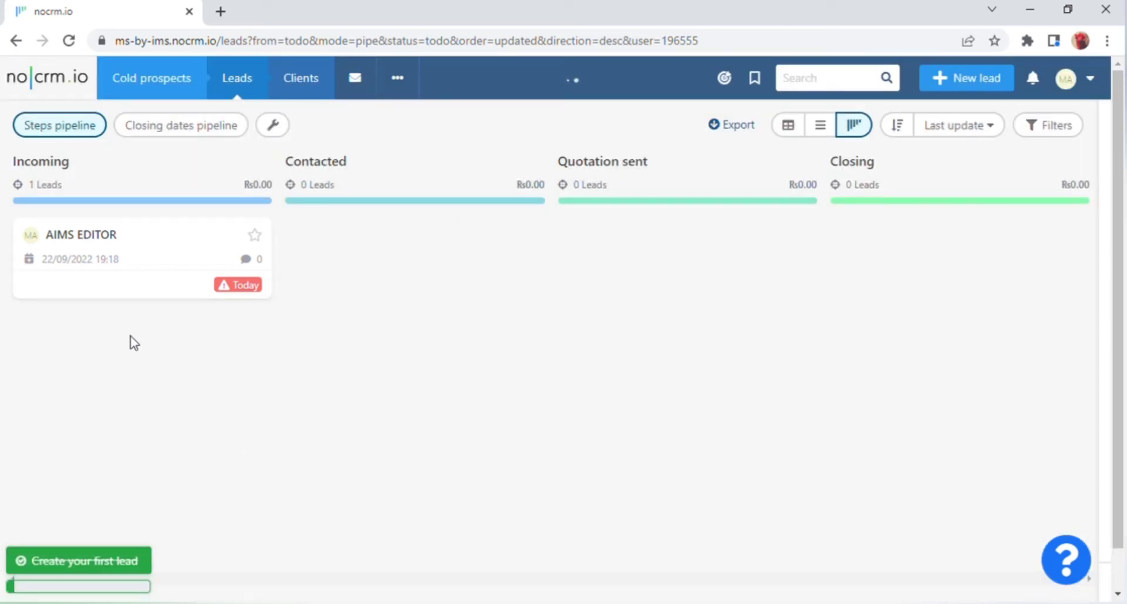
left_click(83, 289)
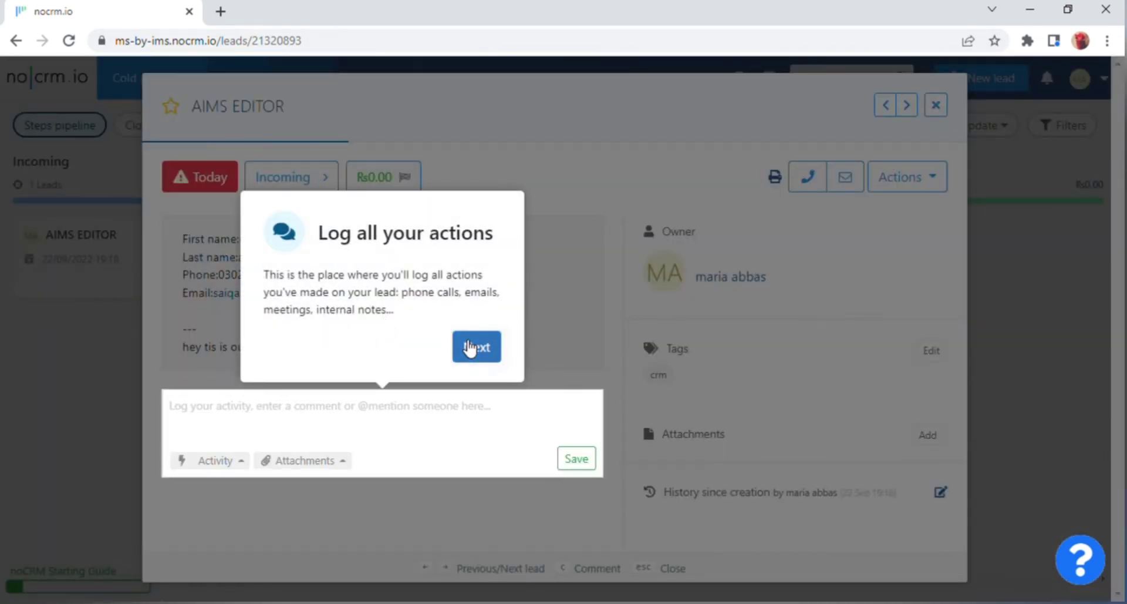
left_click(469, 348)
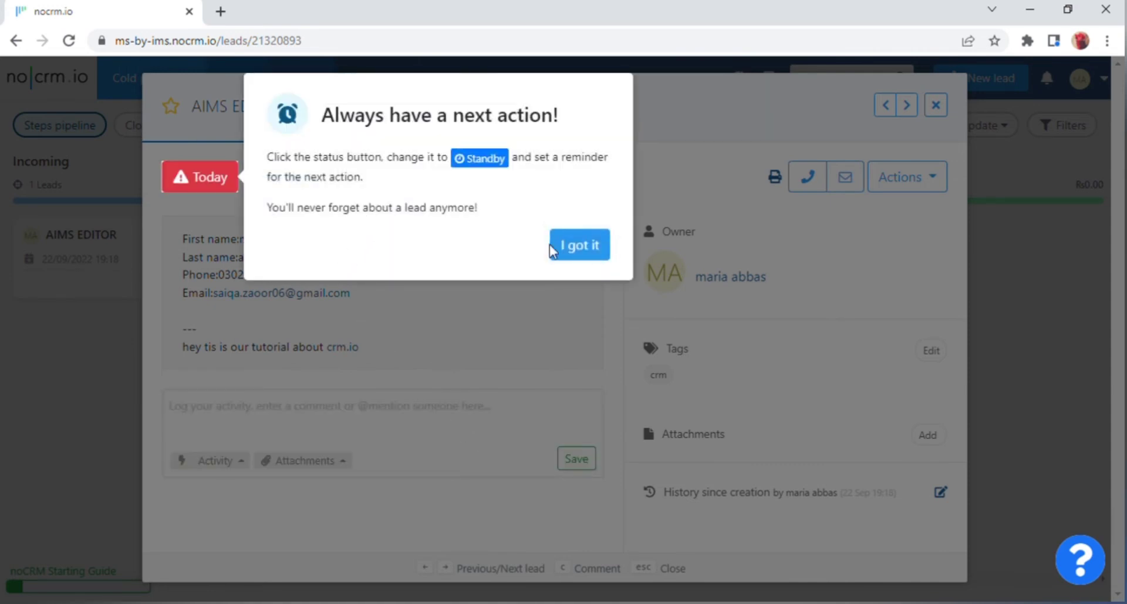
left_click(572, 251)
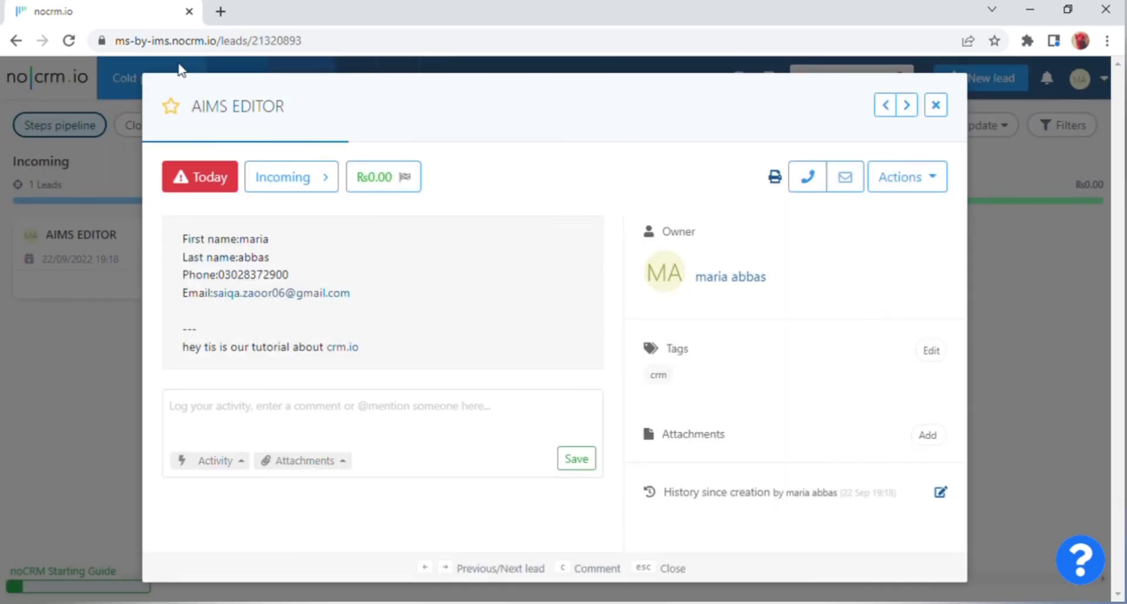
Attach IMG20220309132007.jpg from the computer to an AIMS EDITOR comment and try saving it.
mouse_move(205, 120)
left_click(338, 470)
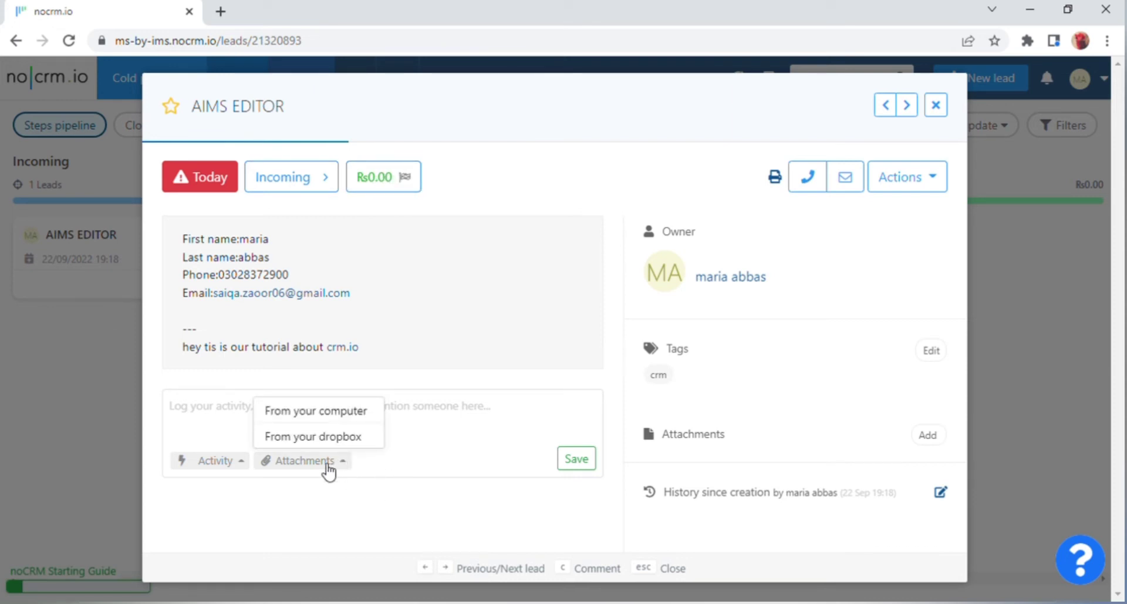
left_click(329, 414)
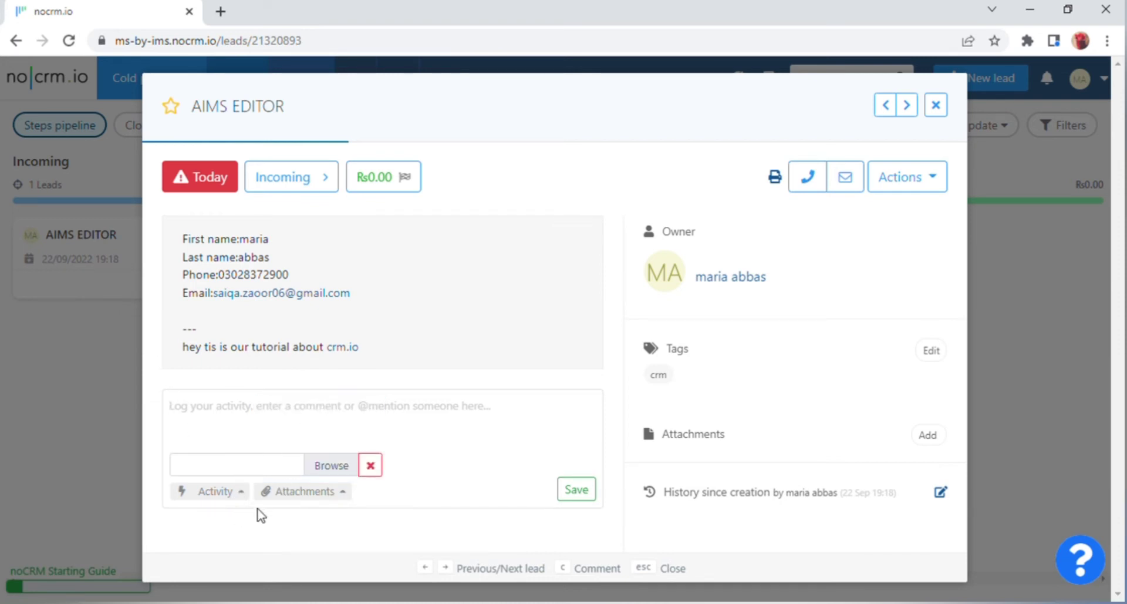
left_click(329, 466)
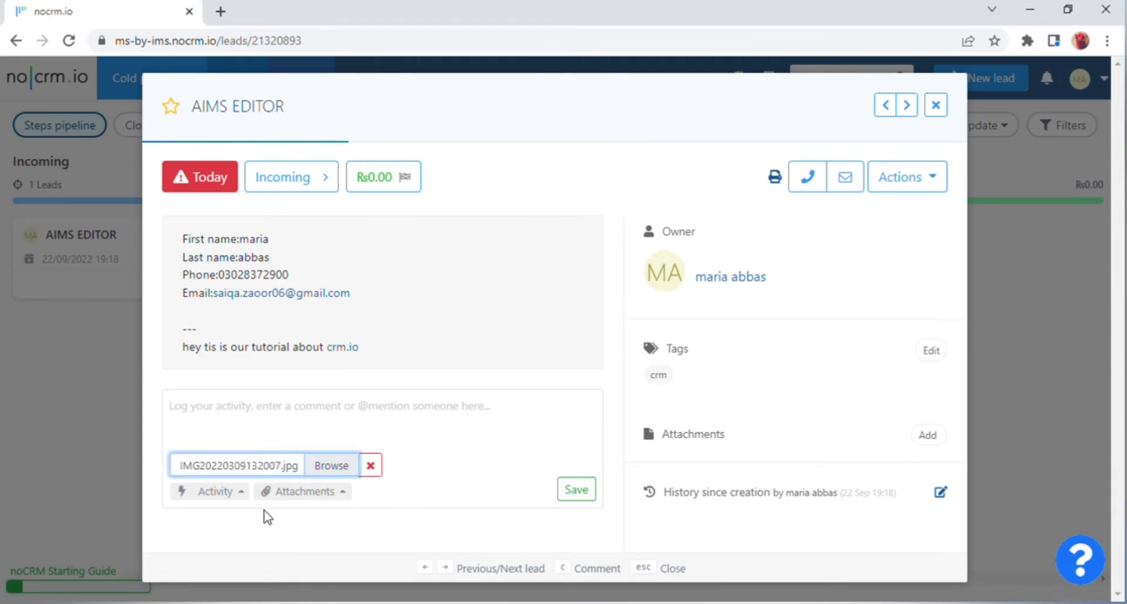
left_click(237, 494)
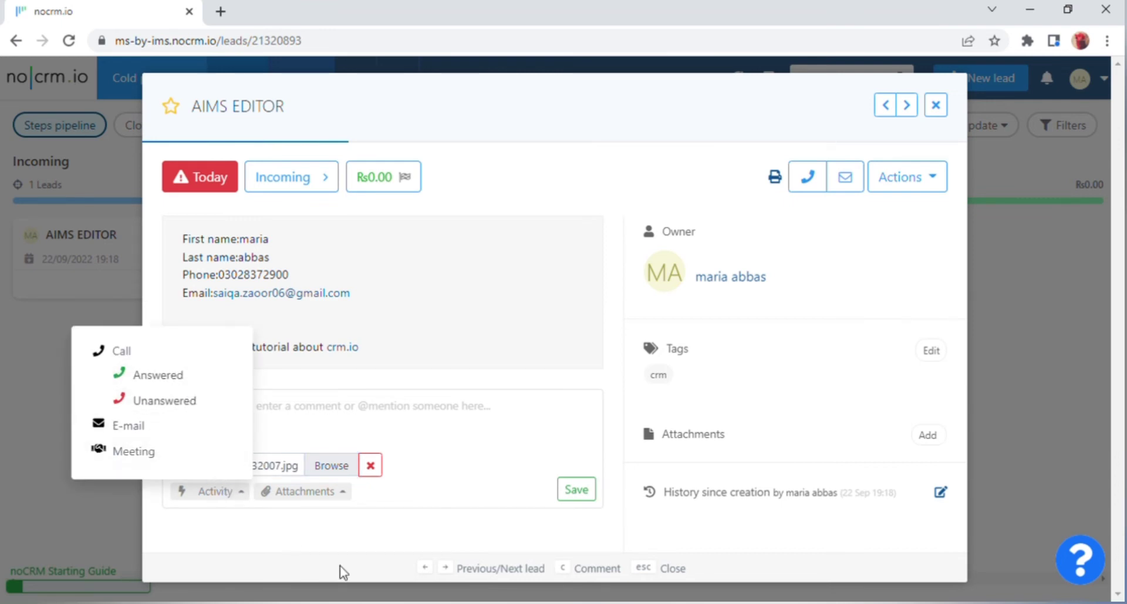
left_click(362, 542)
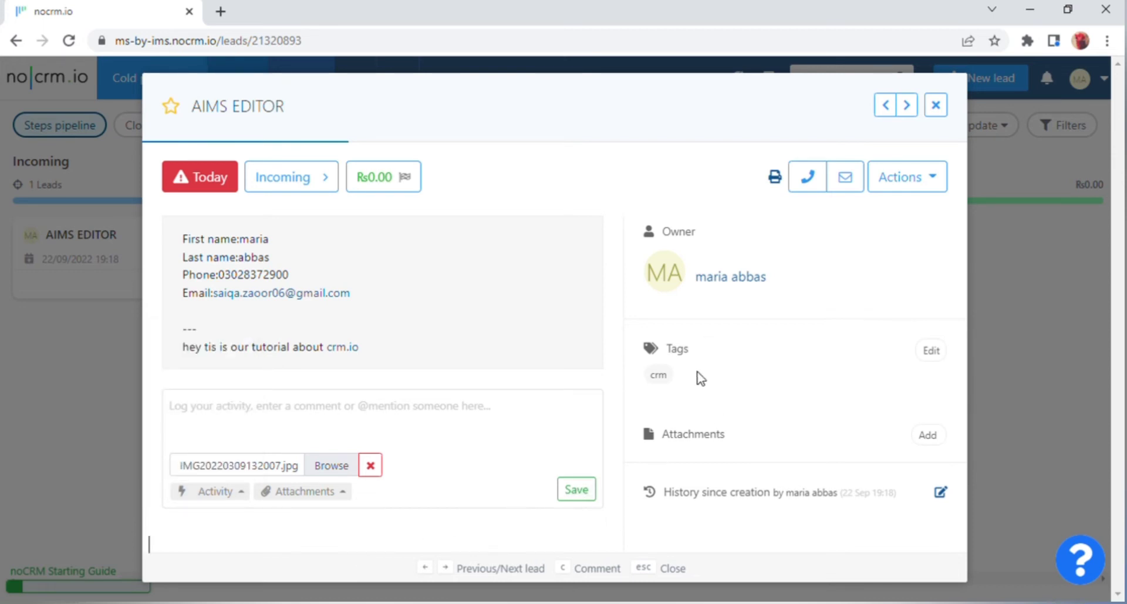
left_click(934, 355)
left_click(579, 492)
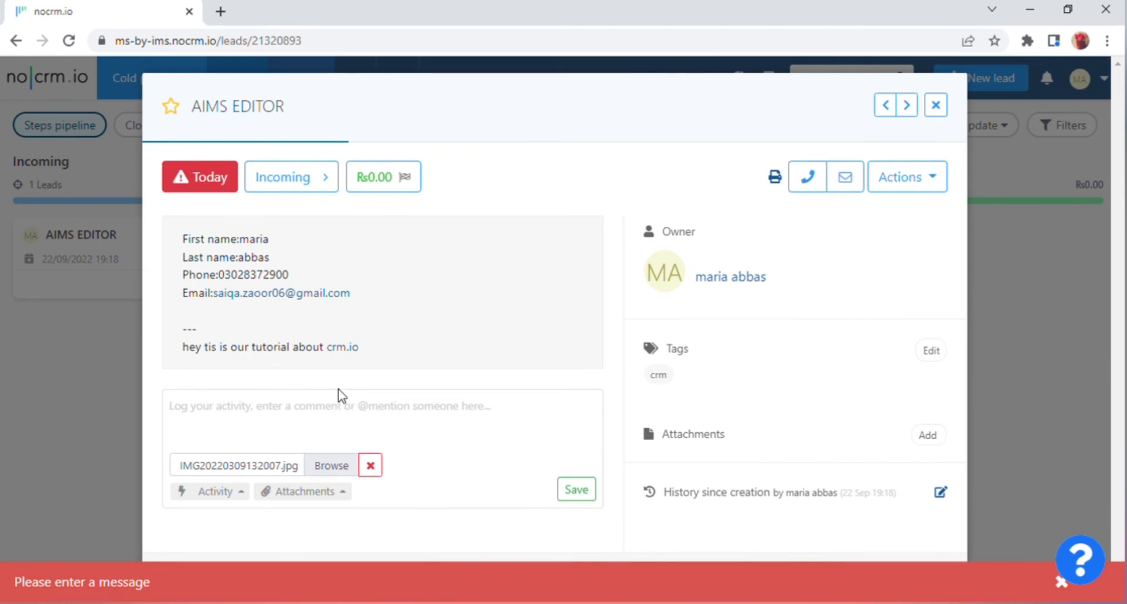
Set AIMS EDITOR to Standby with a 23/09/2022 reminder, save, and close the New lead form.
key("e")
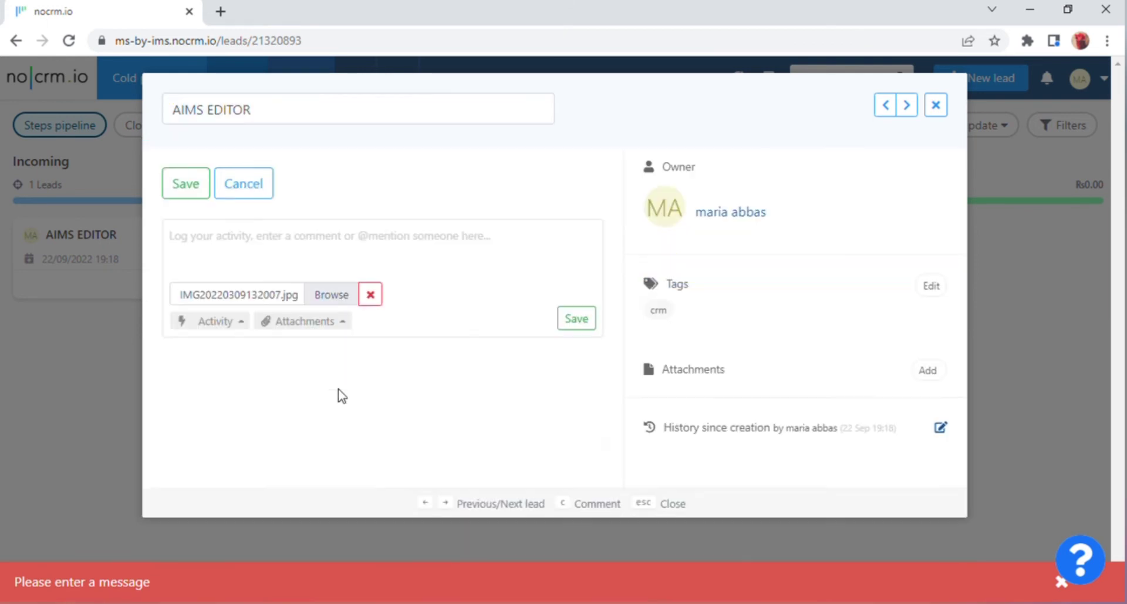
key("s")
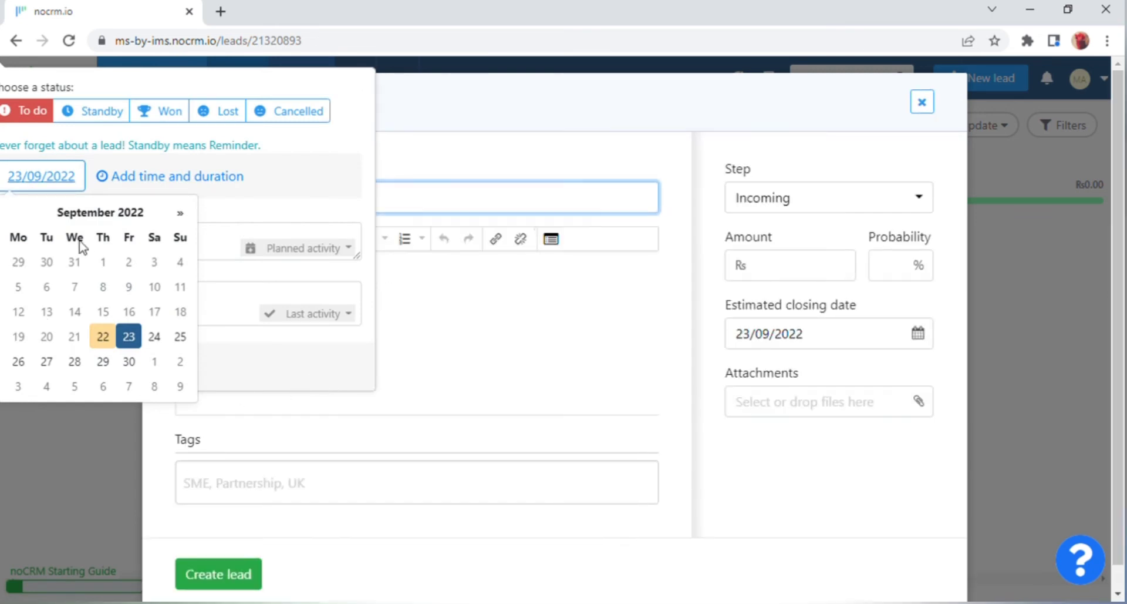
left_click(114, 429)
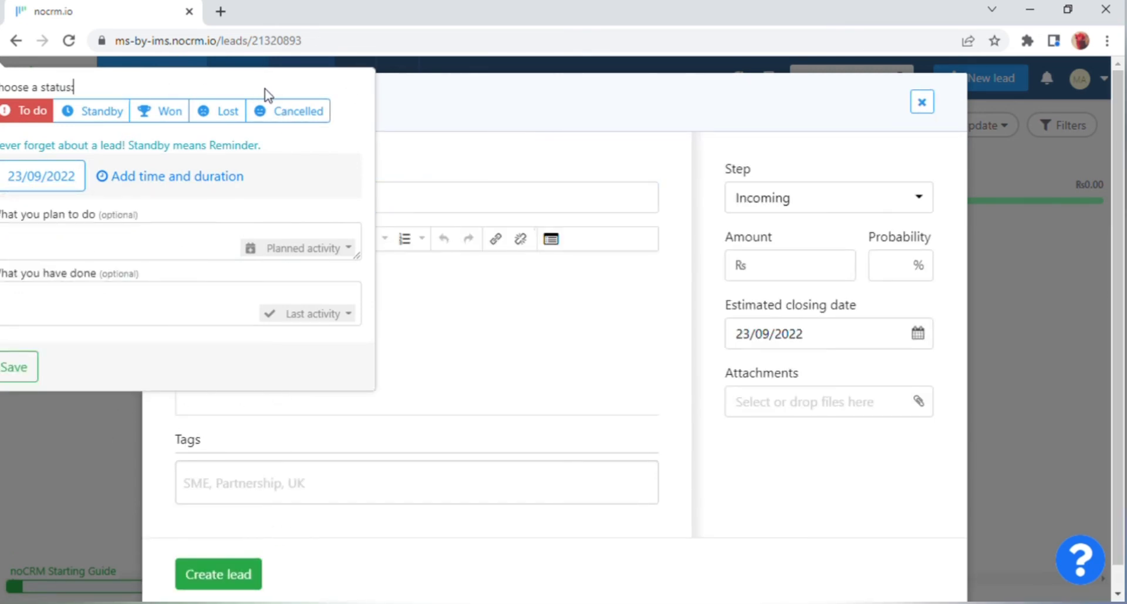
left_click(24, 364)
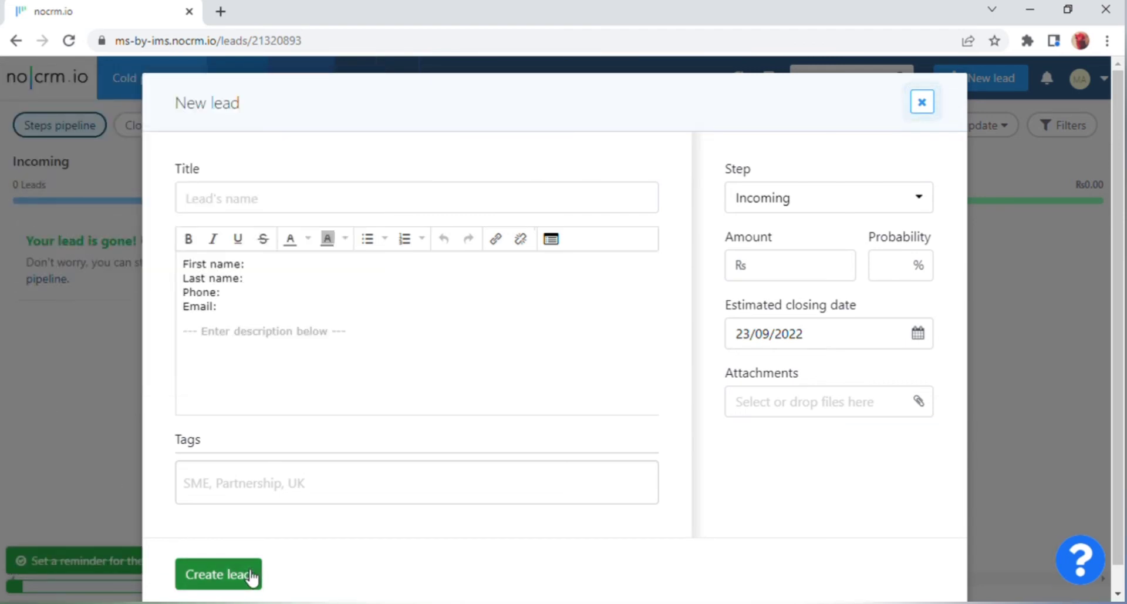
left_click(922, 102)
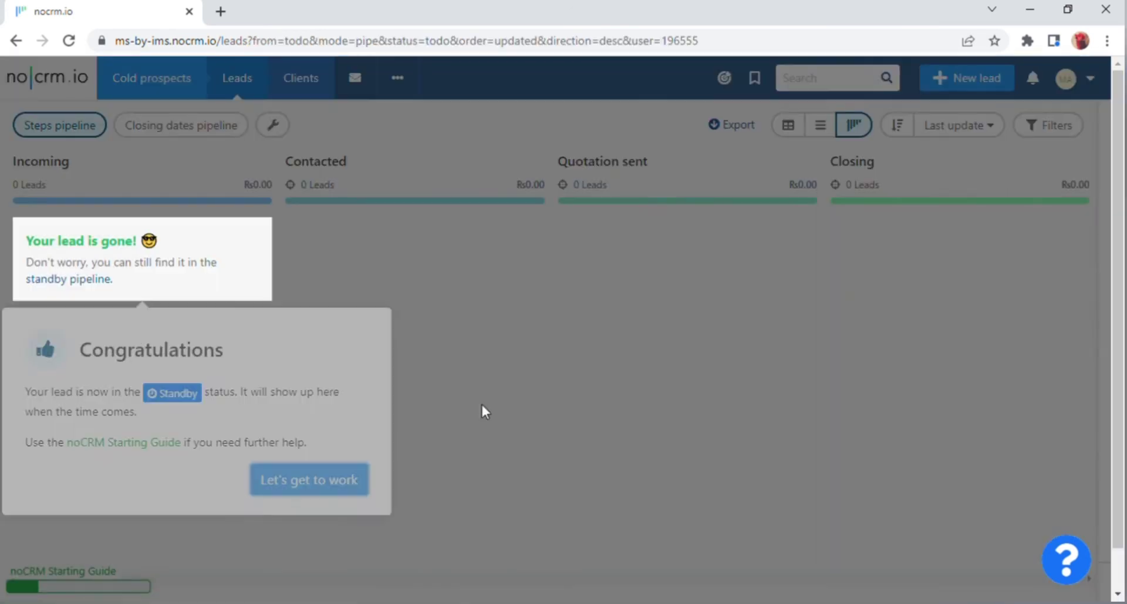
Dismiss the standby congratulations popup and show the to-do leads in compact mode.
left_click(326, 491)
left_click(324, 482)
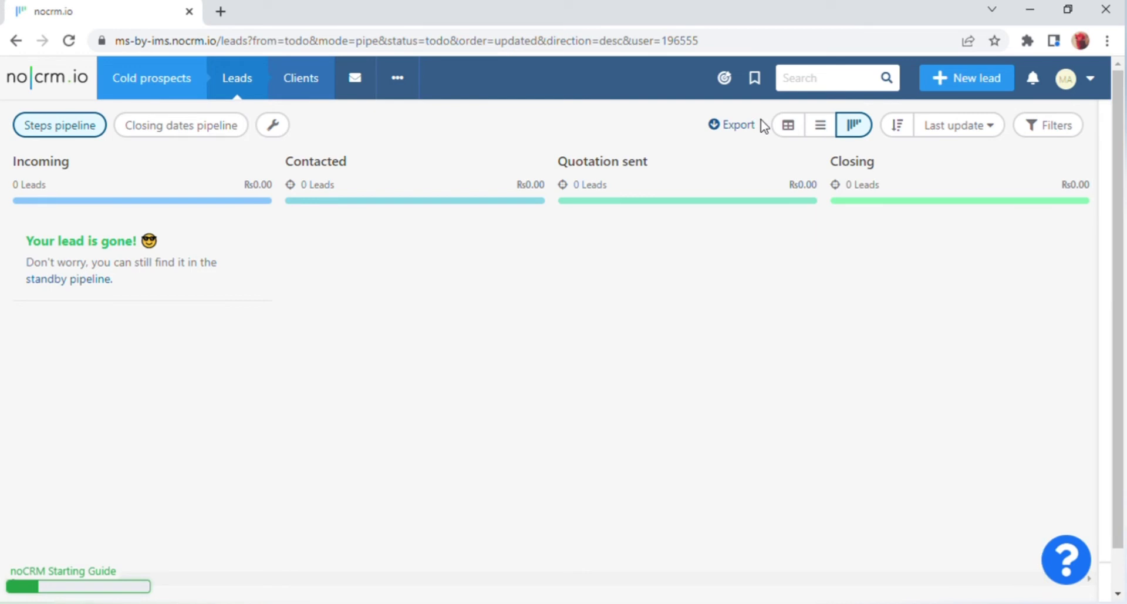
left_click(792, 128)
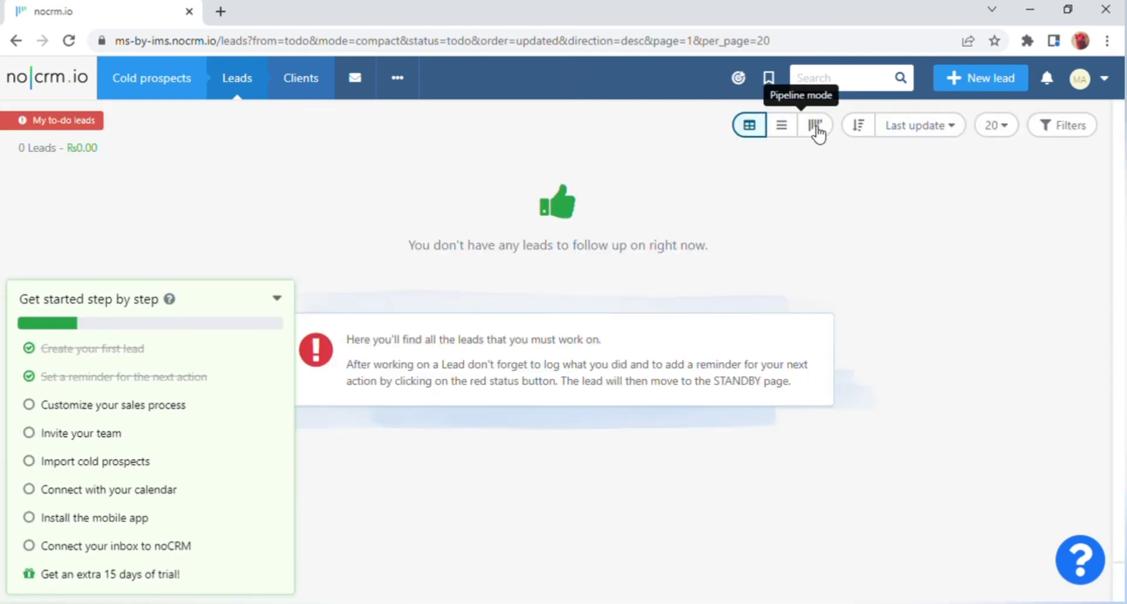
Switch the to-do leads to pipeline view, then to extended view with reminder and Sales Pipeline panels.
left_click(814, 126)
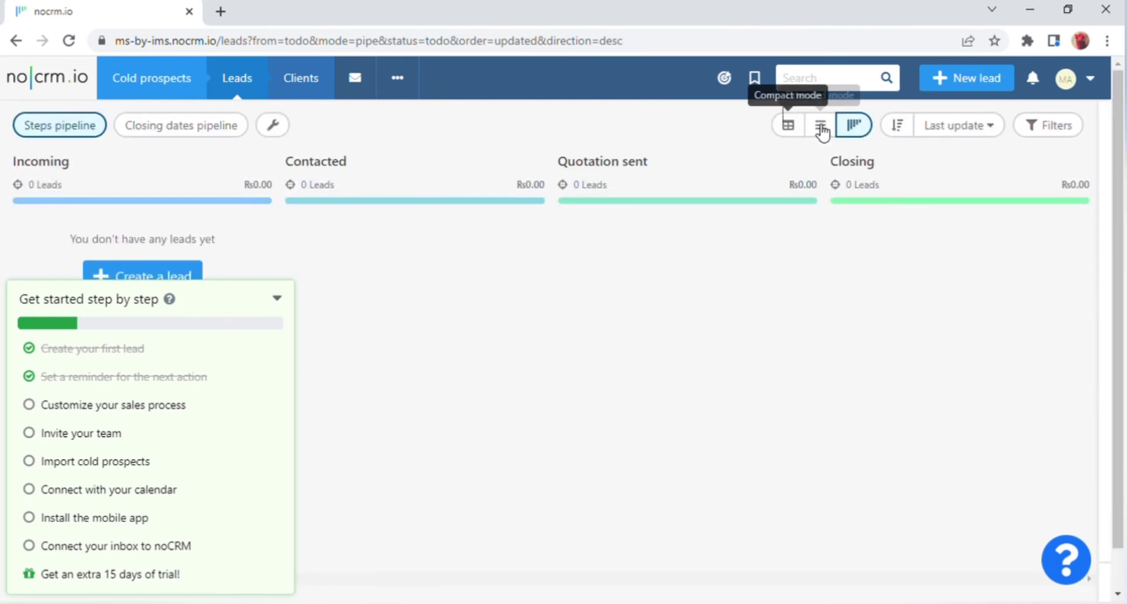
left_click(818, 125)
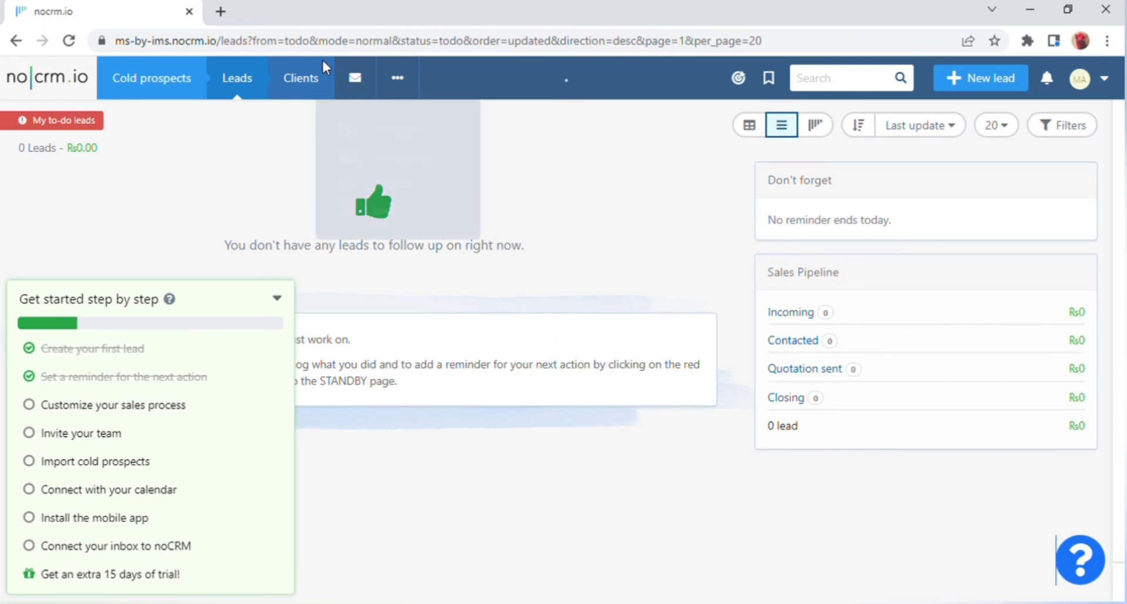
mouse_move(318, 83)
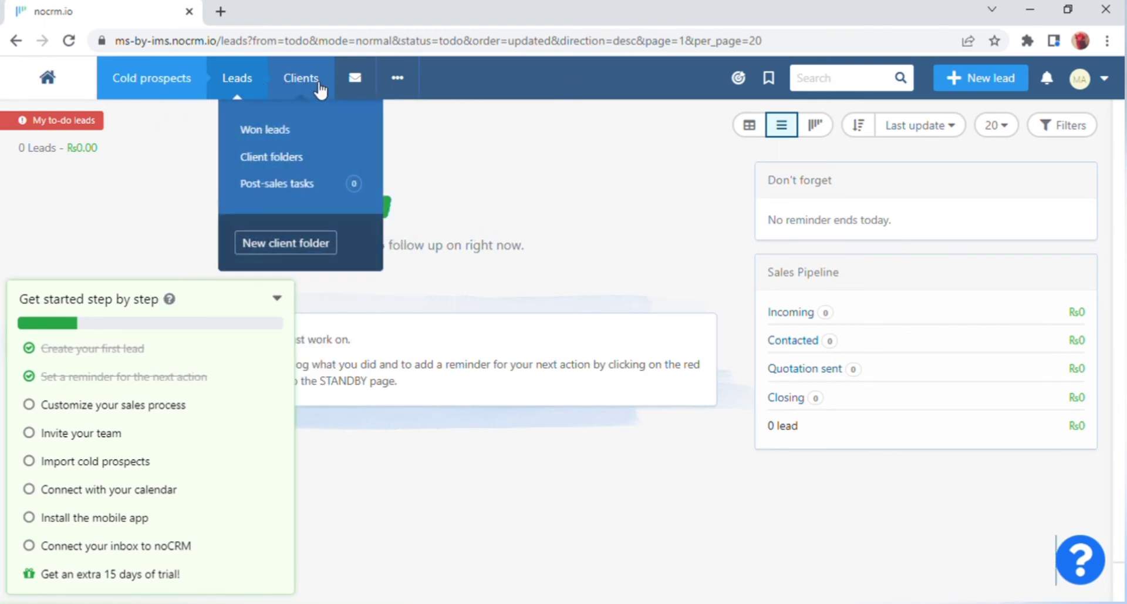
Look over the Clients, Leads, Cold prospects and '...' navigation menus in the top bar.
mouse_move(251, 85)
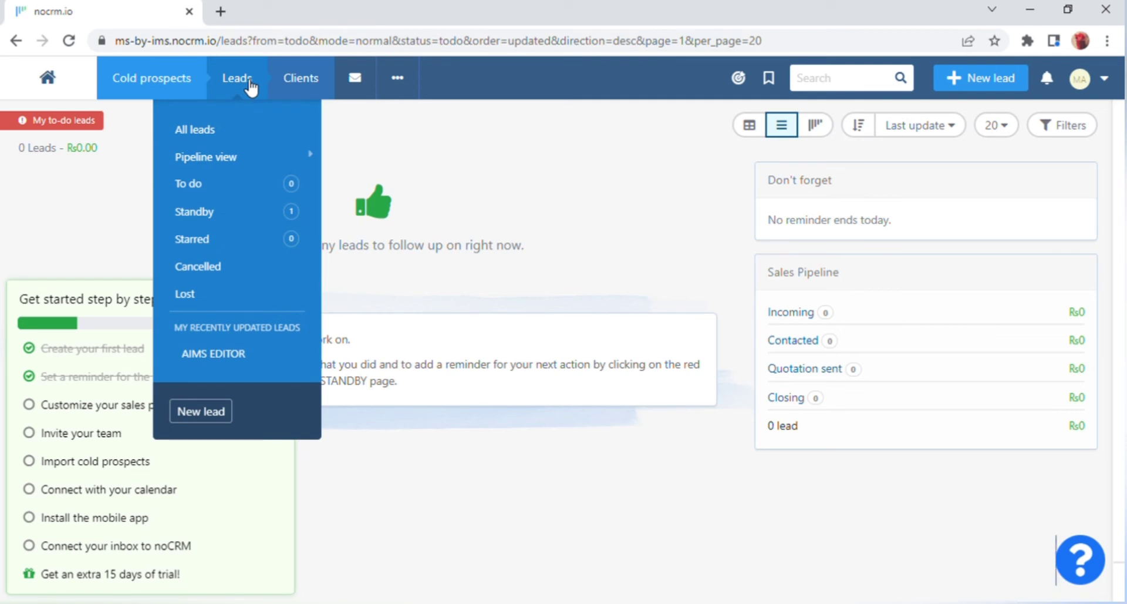
mouse_move(187, 92)
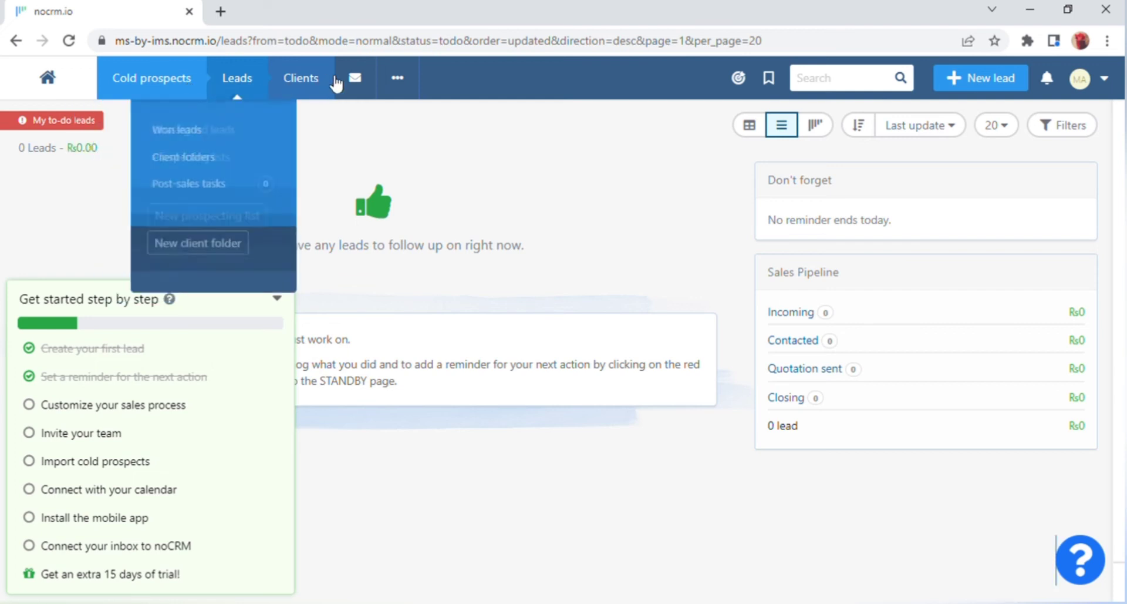
mouse_move(414, 82)
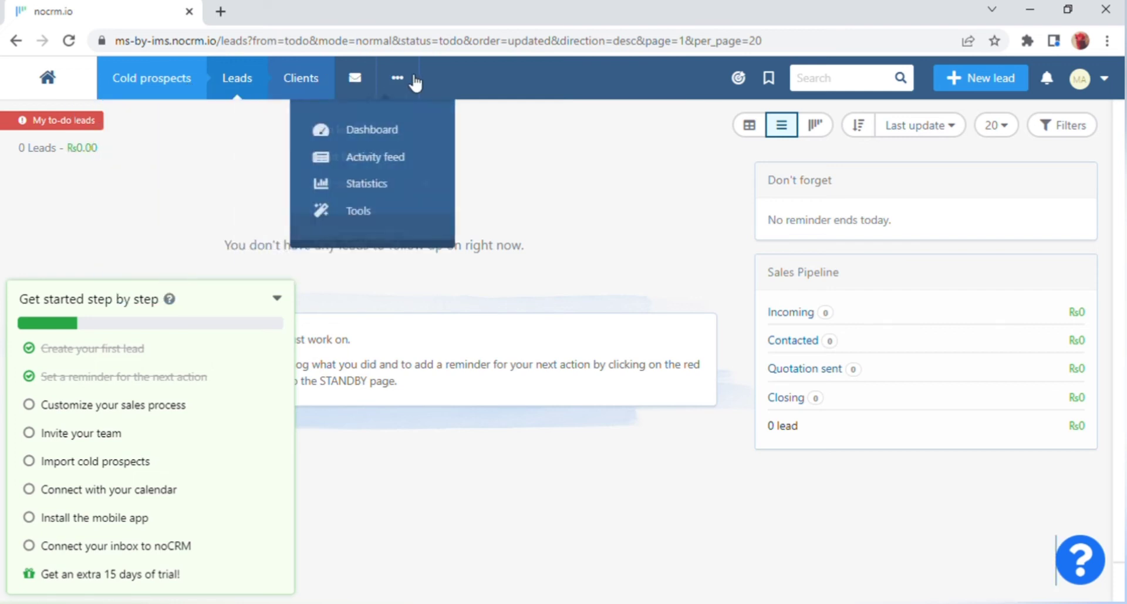
Open the Dashboard, which lists AIMS EDITOR on standby and 1 lead in Incoming.
left_click(421, 135)
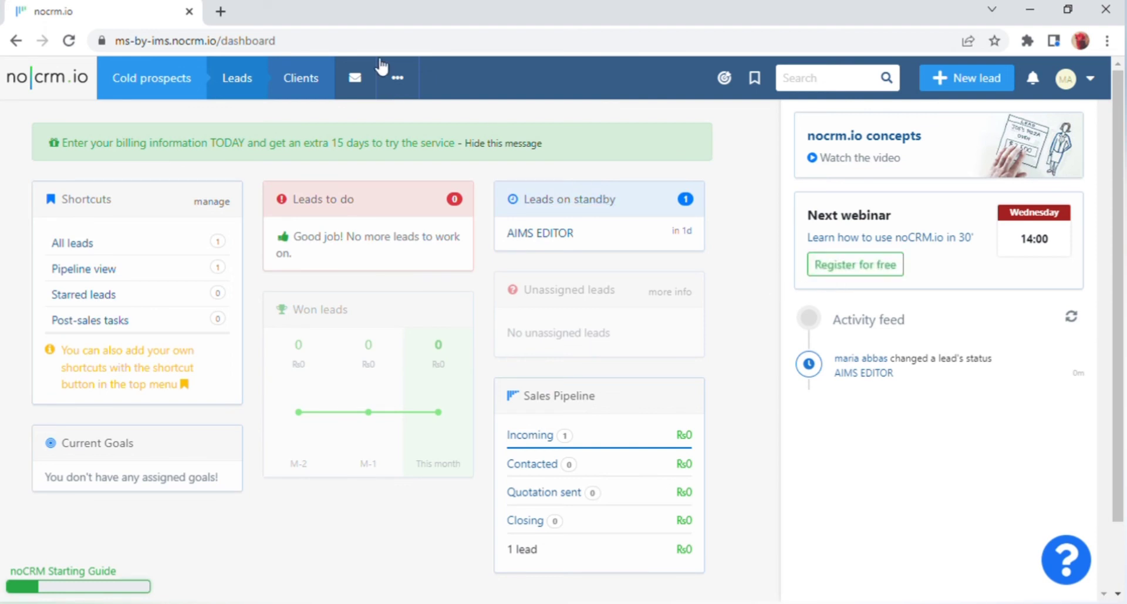
mouse_move(414, 78)
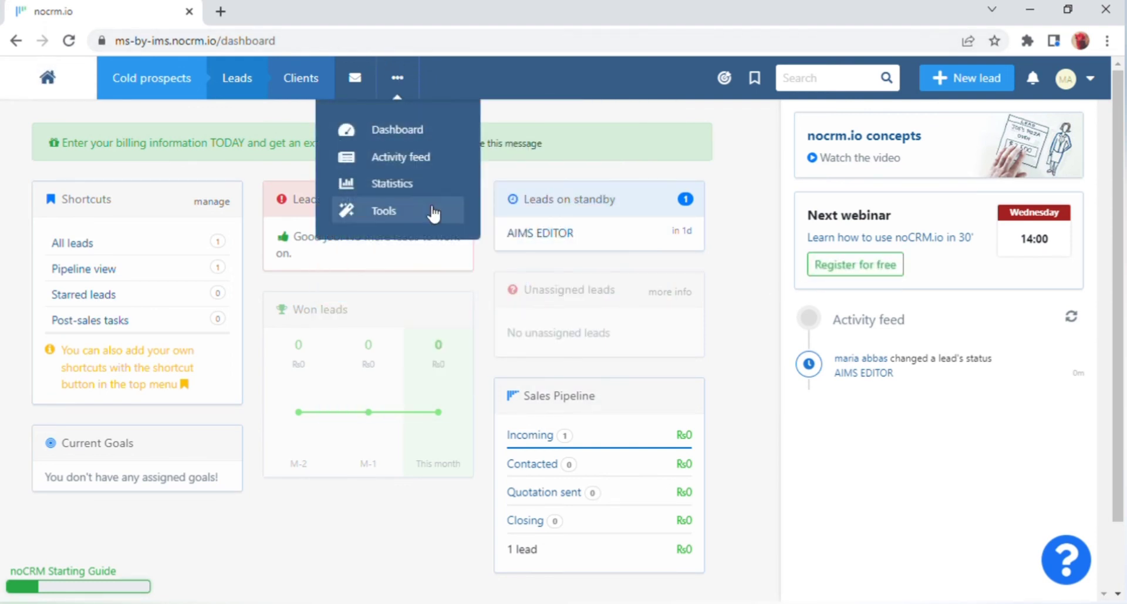
left_click(433, 211)
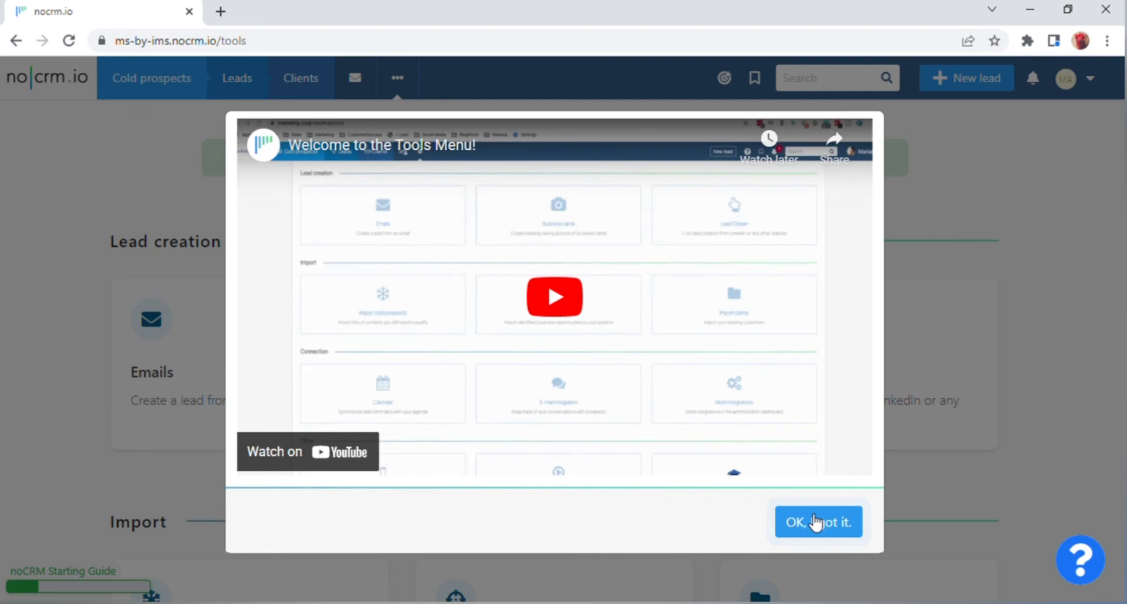
left_click(815, 521)
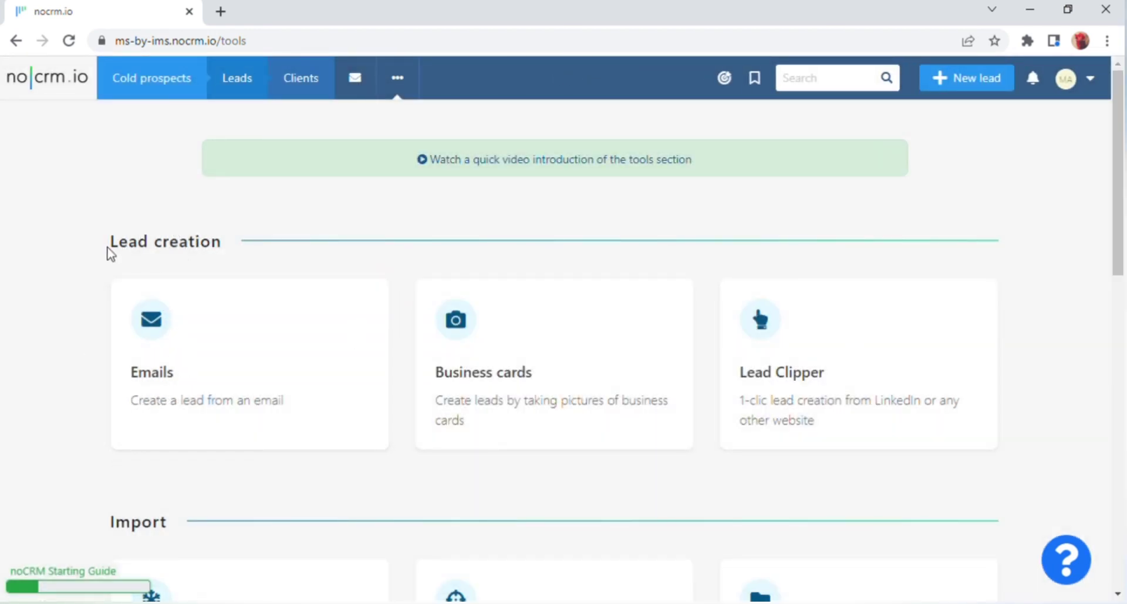
left_click_drag(106, 245, 245, 246)
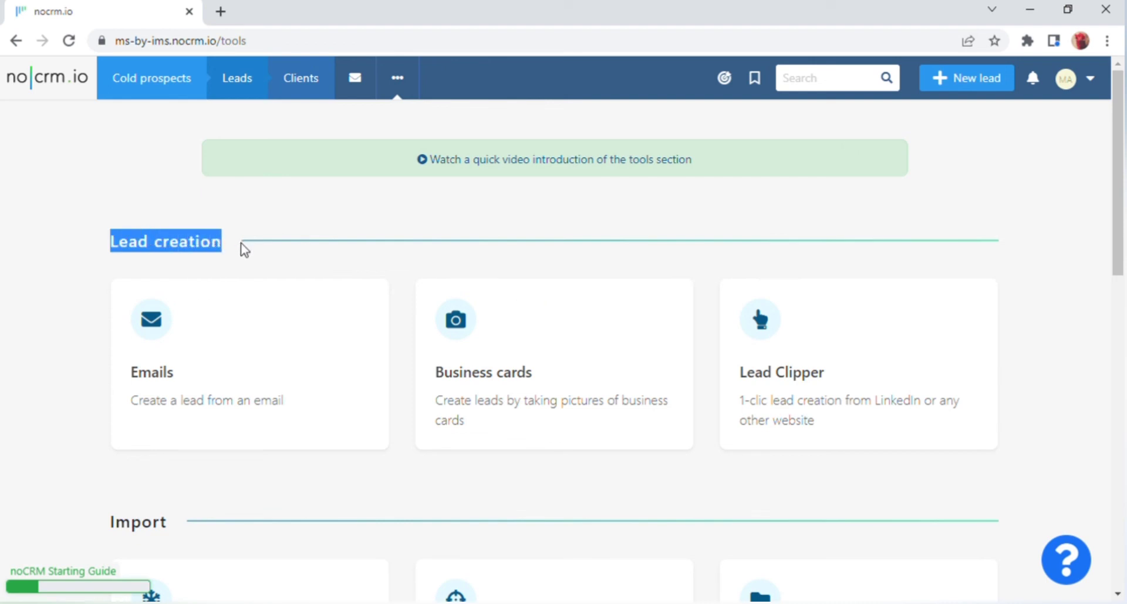
left_click(39, 291)
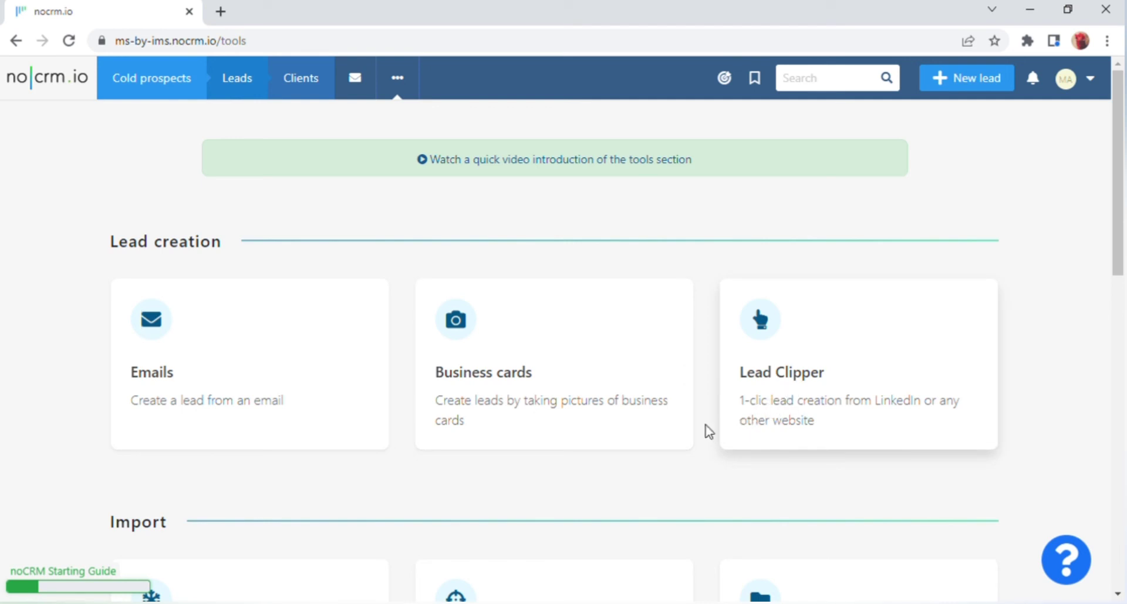
scroll(423, 389, "down", 3)
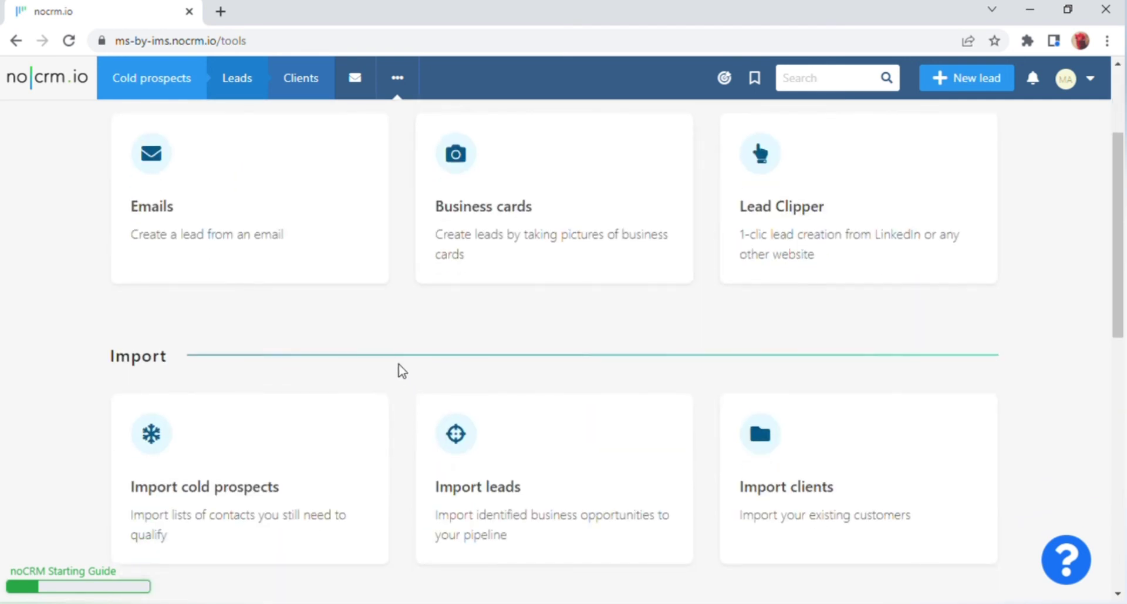
scroll(265, 397, "down", 3)
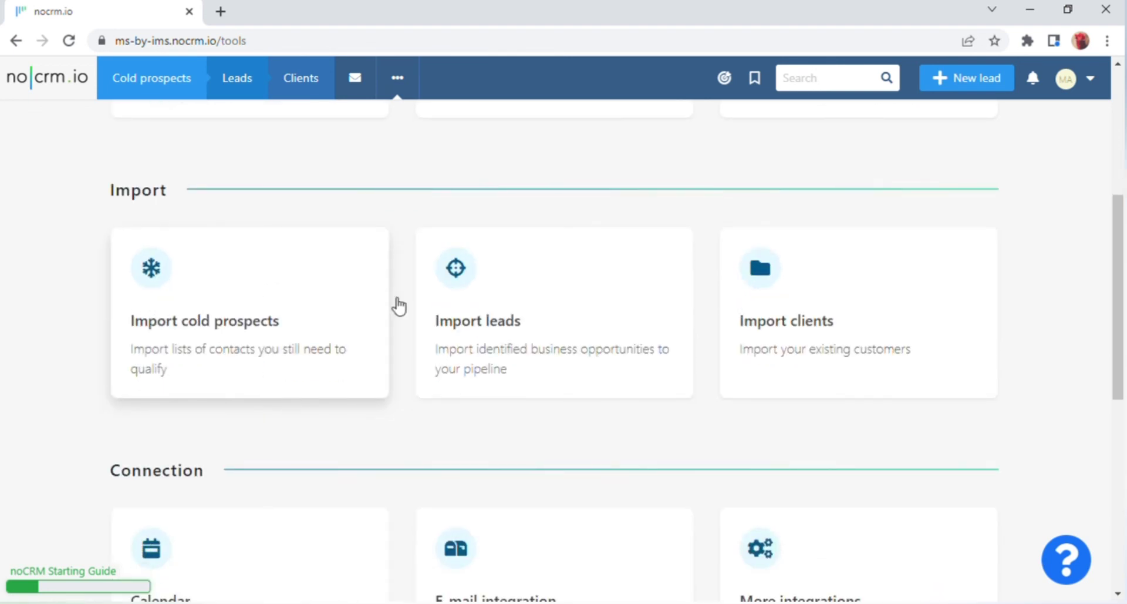
scroll(431, 282, "down", 3)
scroll(427, 287, "down", 1)
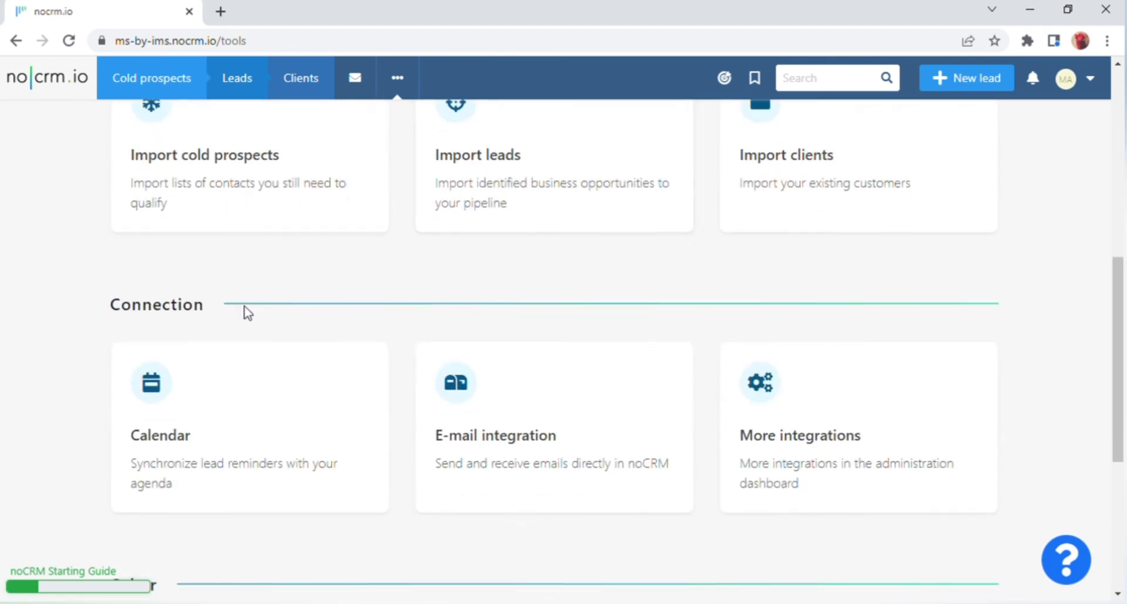
scroll(264, 315, "down", 4)
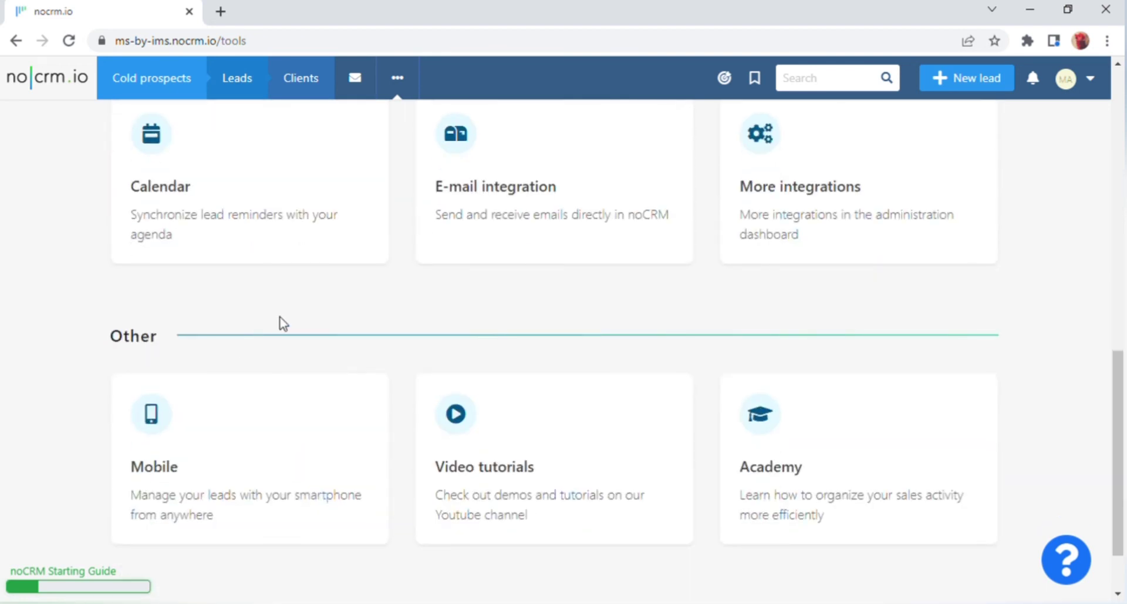
scroll(292, 321, "down", 2)
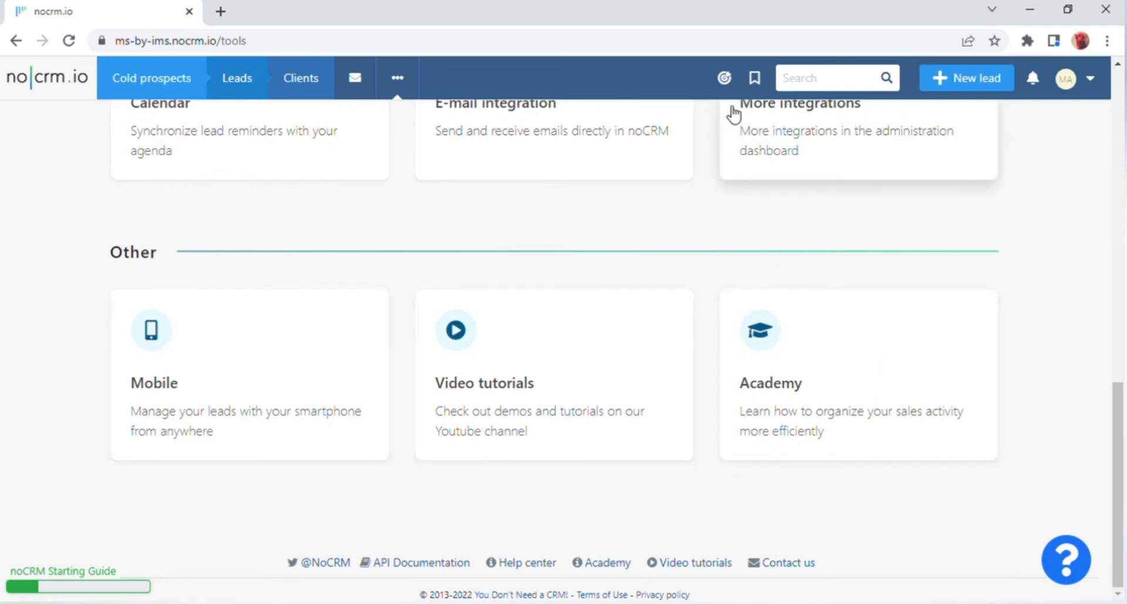
Open the Statistics page from the '...' menu and review its Performance analysis reports.
left_click(415, 78)
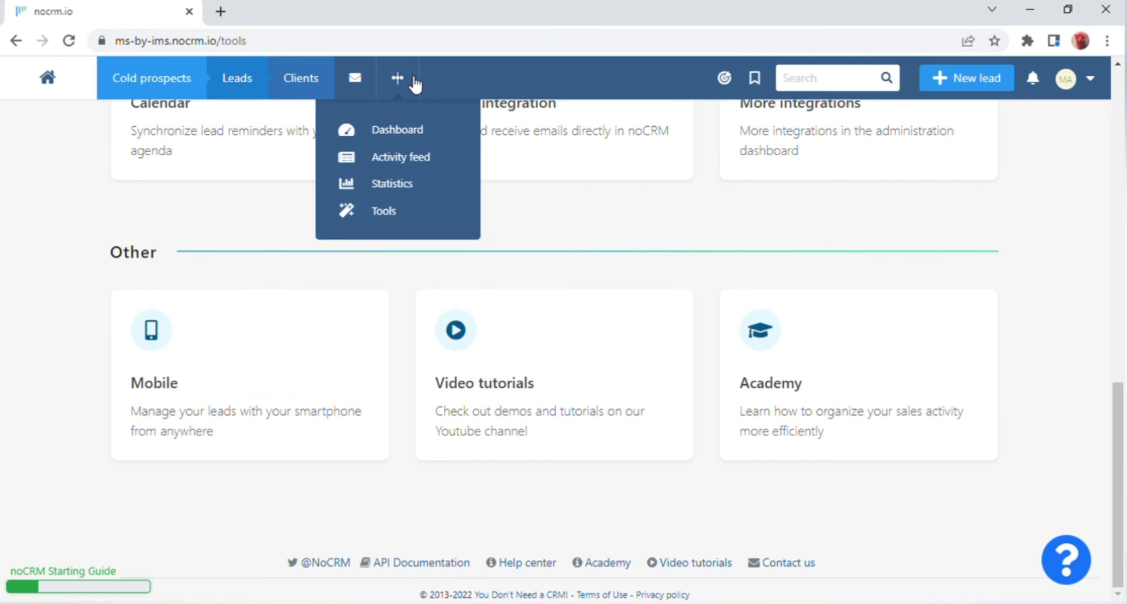
left_click(438, 183)
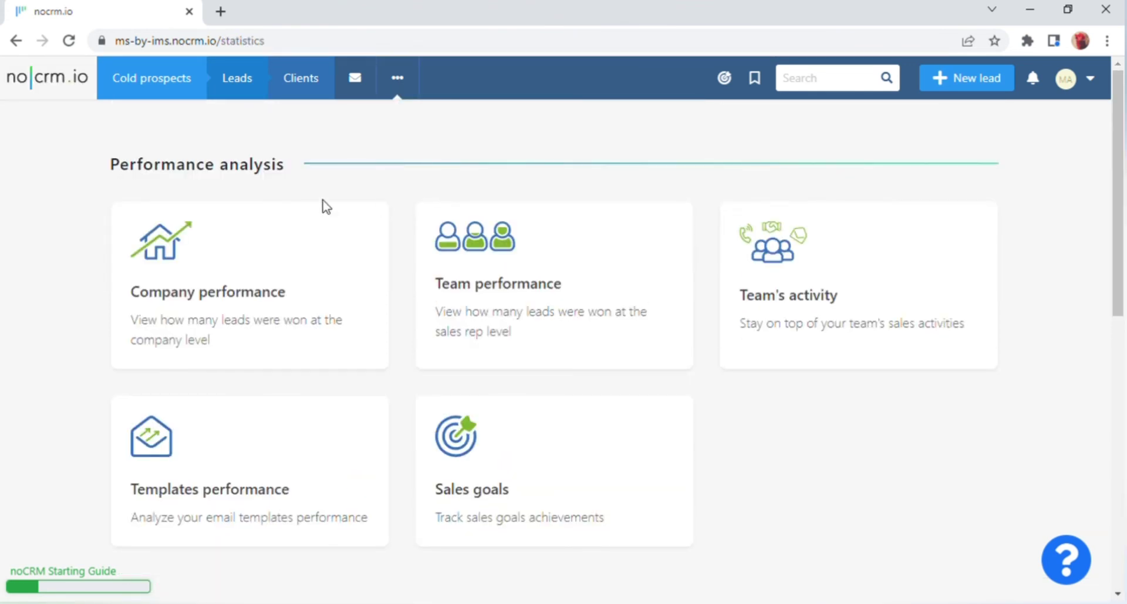
left_click_drag(93, 165, 318, 165)
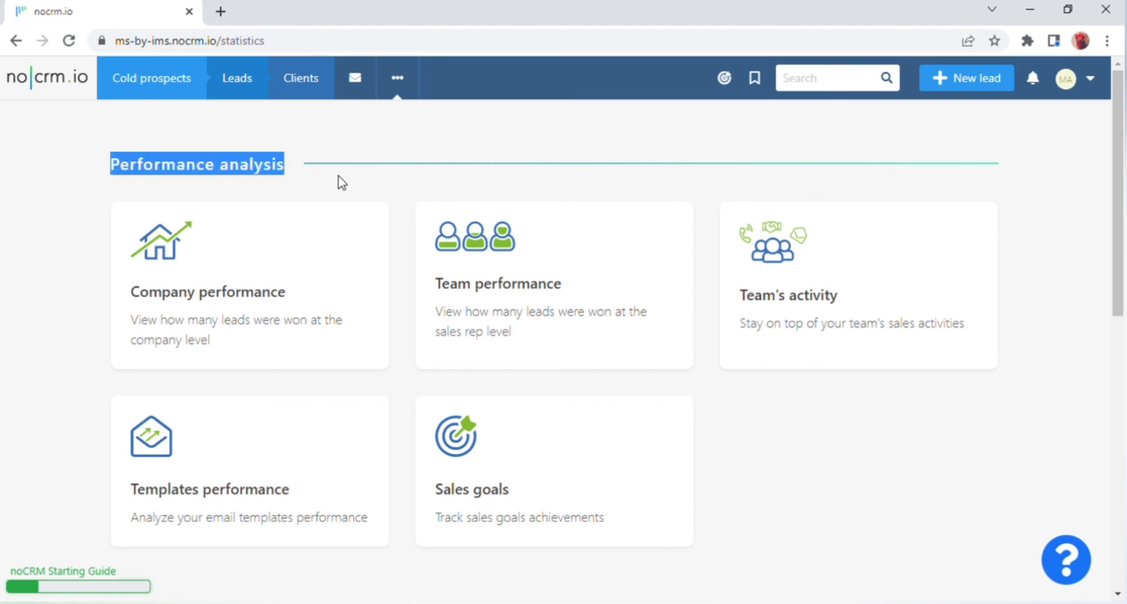
left_click(354, 183)
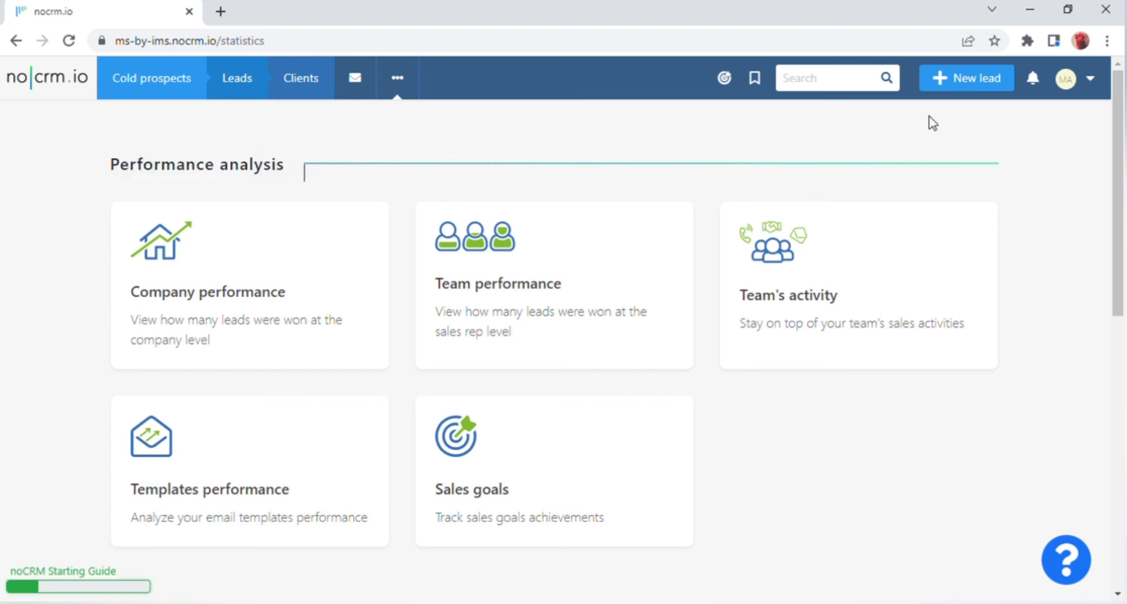
left_click(1084, 83)
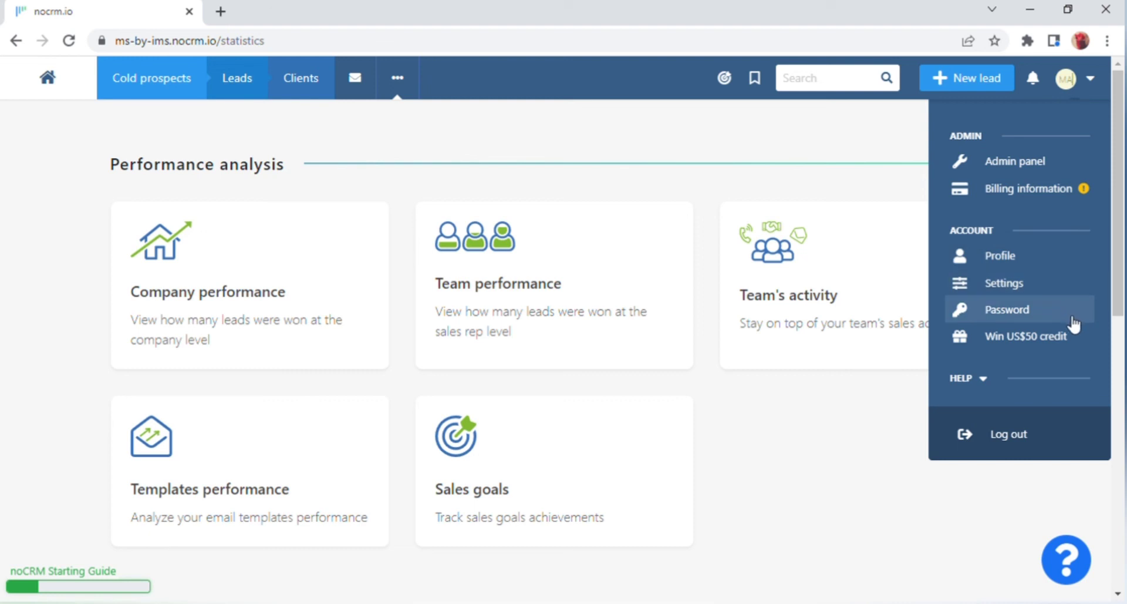
Open Profile and go to Email templates under Email settings, which has no templates yet.
left_click(1039, 267)
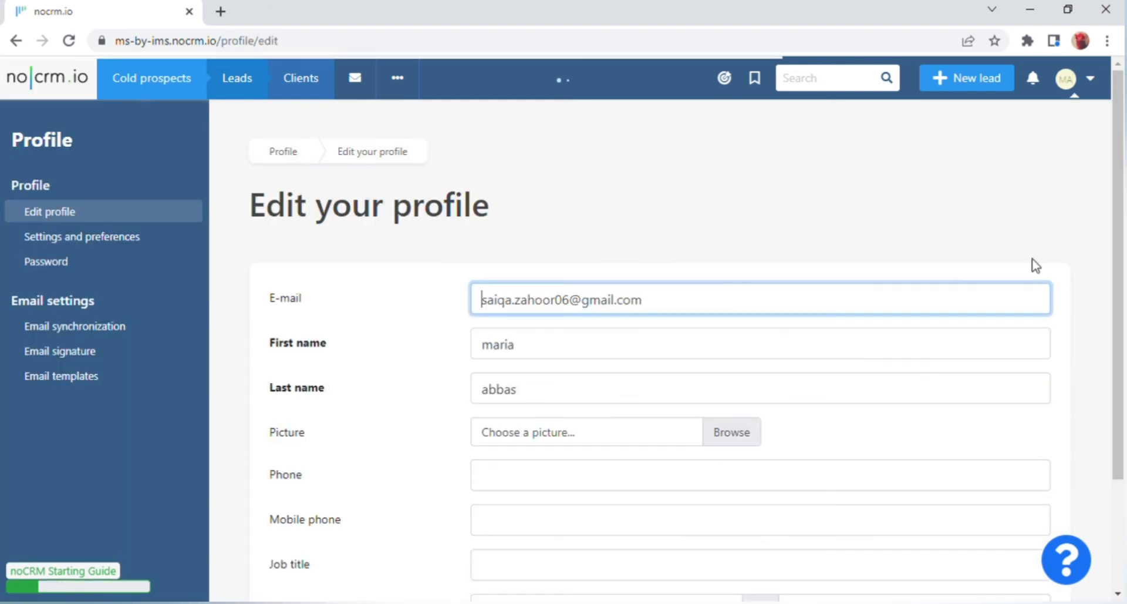
left_click_drag(238, 214, 499, 213)
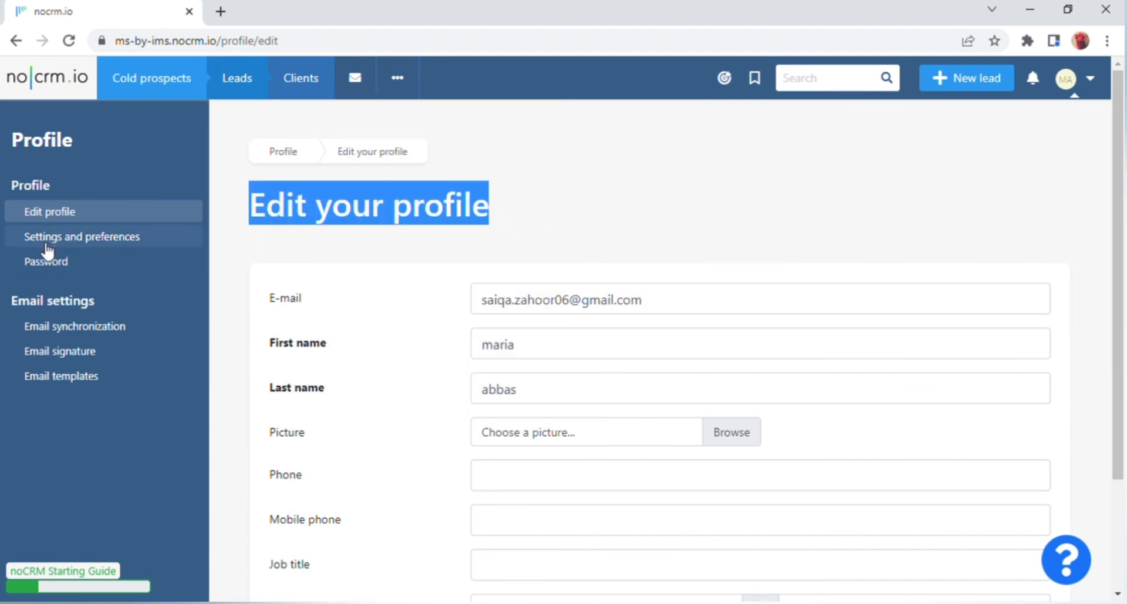
triple_click(91, 305)
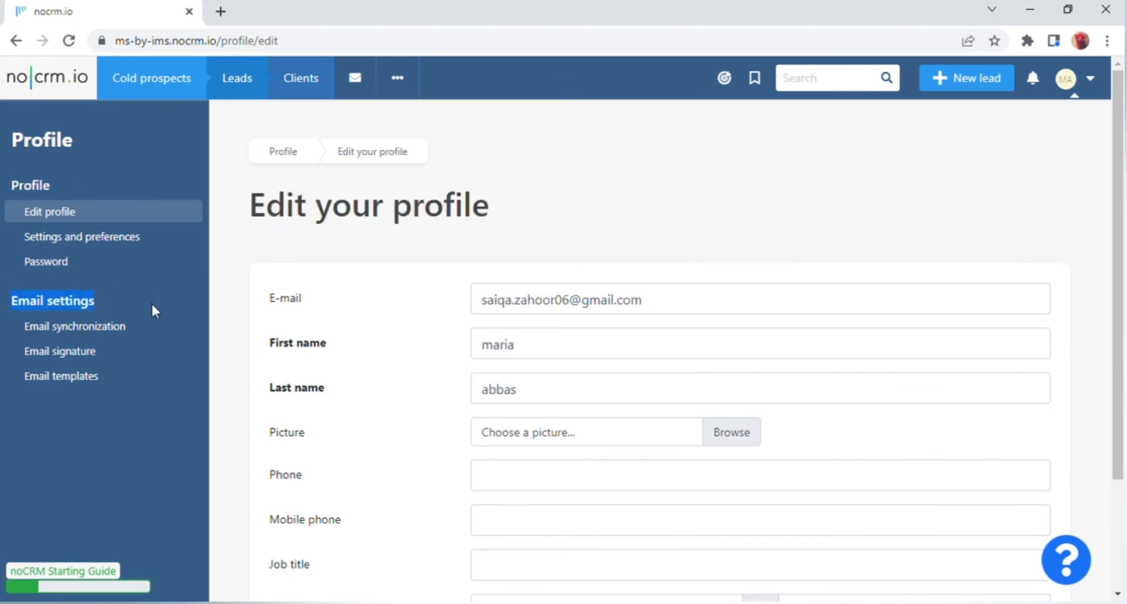
left_click(99, 381)
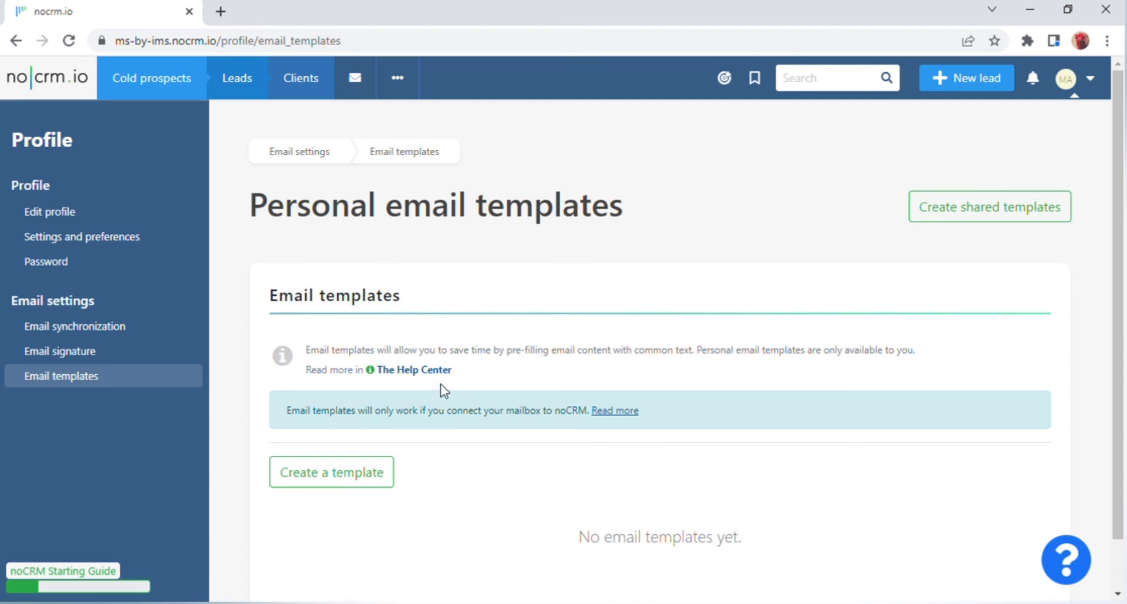
Start a new email template and inspect its Template's name and Subject fields.
left_click(362, 481)
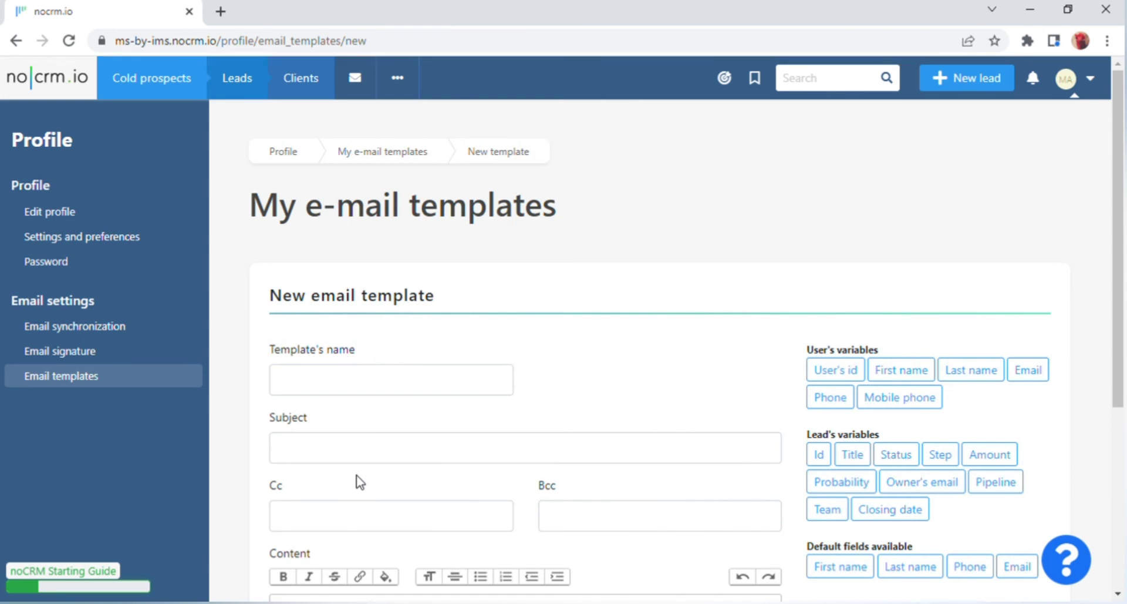
left_click(353, 388)
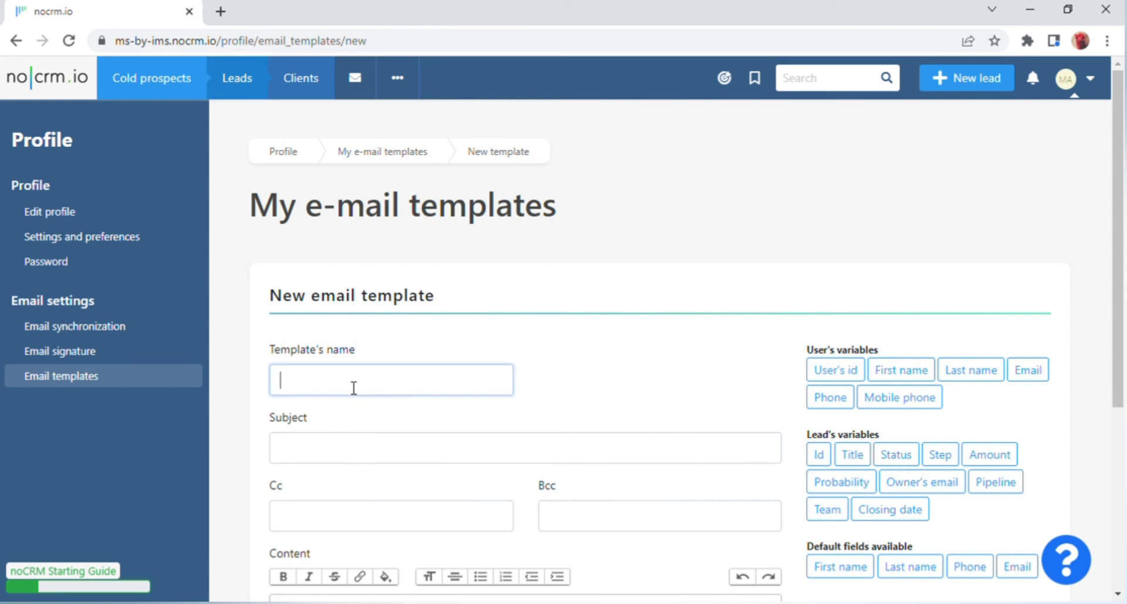
left_click(348, 454)
scroll(352, 429, "down", 3)
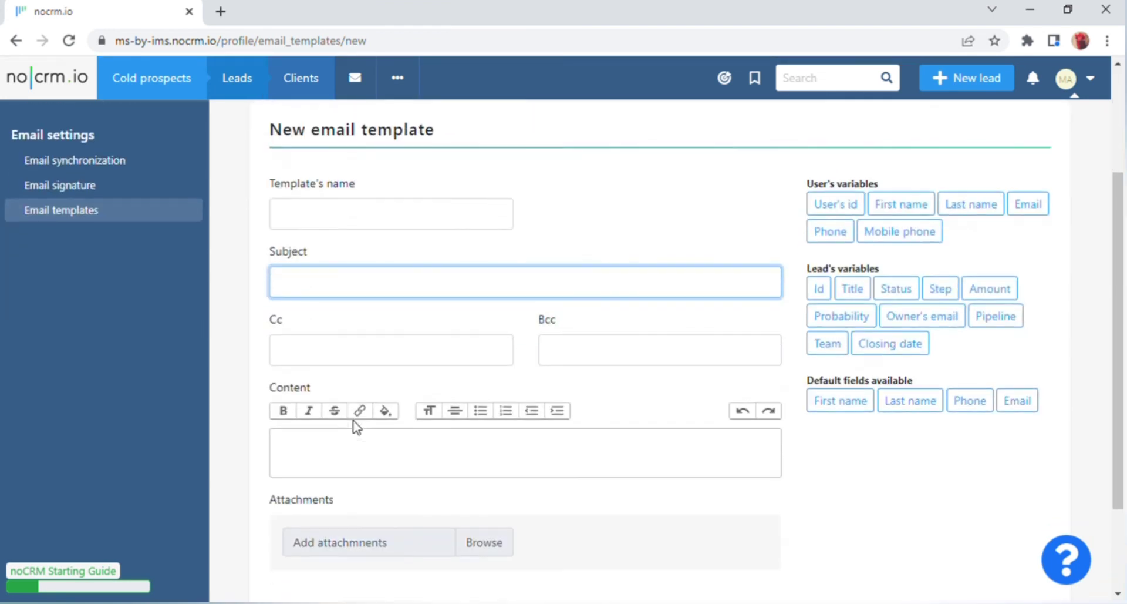
left_click(343, 330)
Check the Cc, Bcc and content fields, view the Help Center, then return to the homepage.
left_click(360, 352)
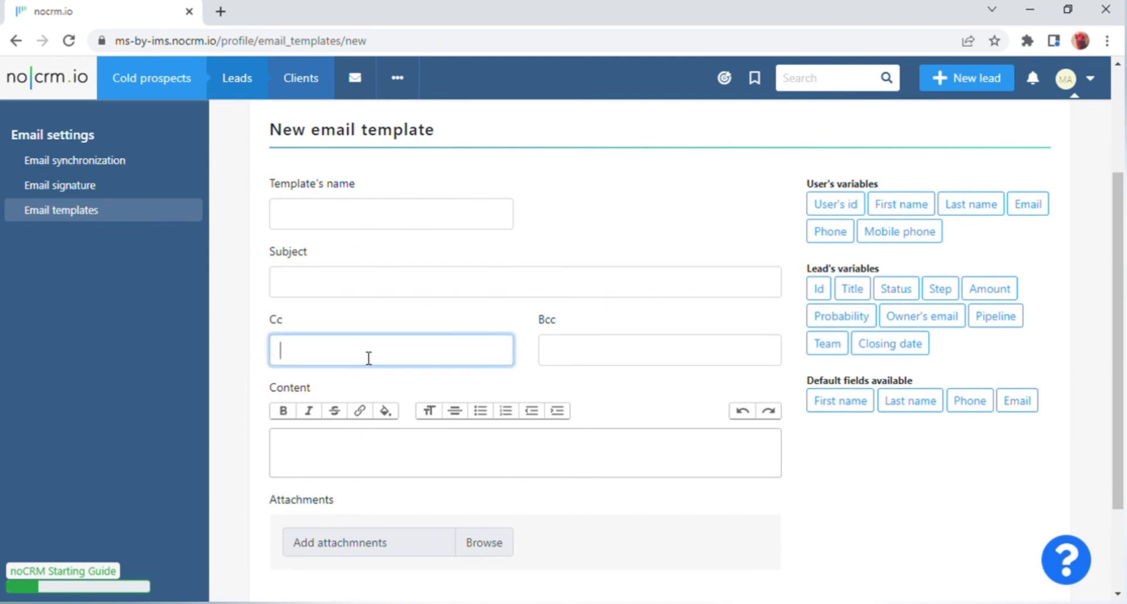
left_click(571, 346)
left_click(373, 435)
scroll(372, 435, "down", 2)
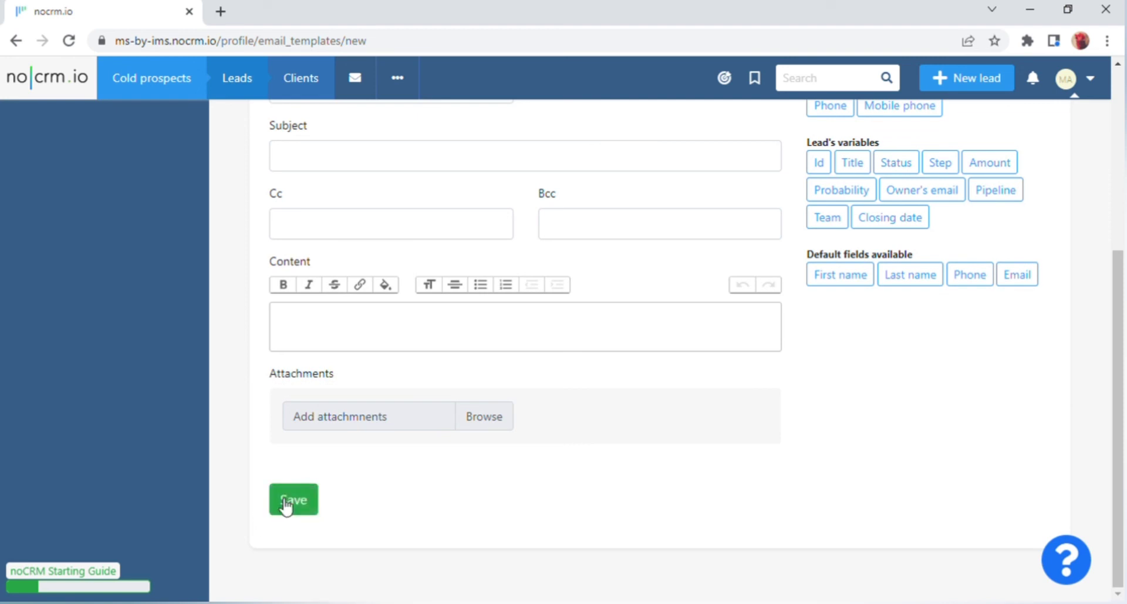
left_click(1065, 558)
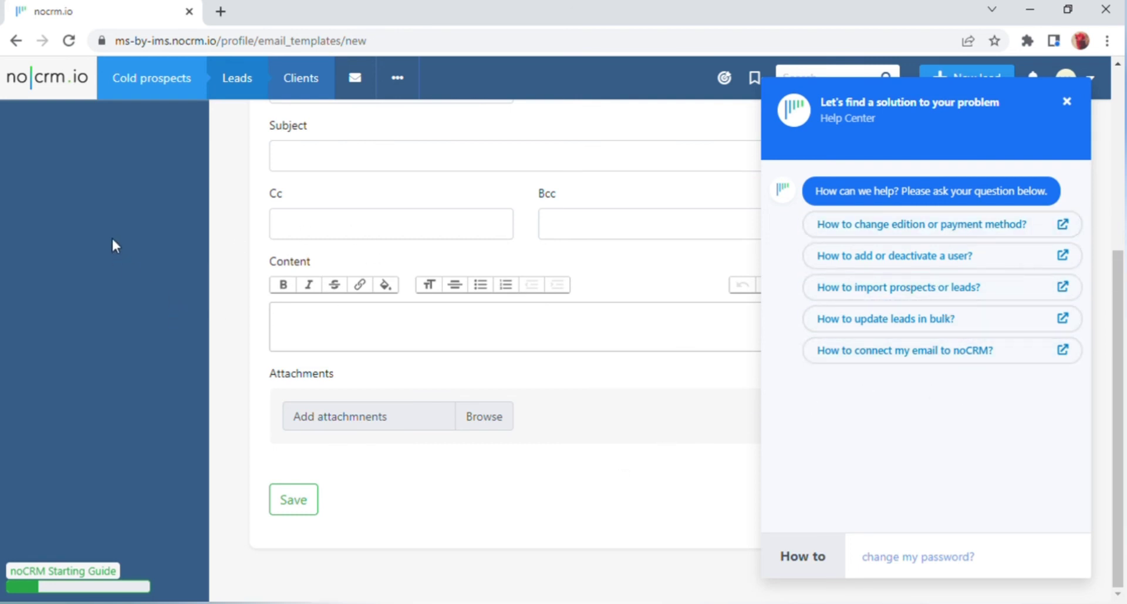
left_click(40, 77)
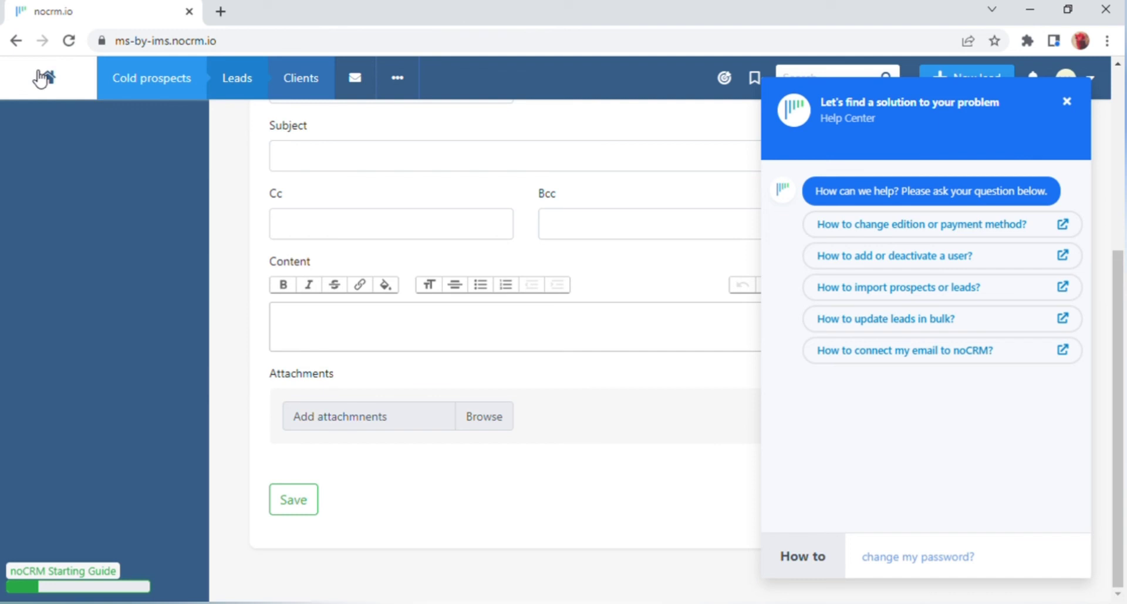